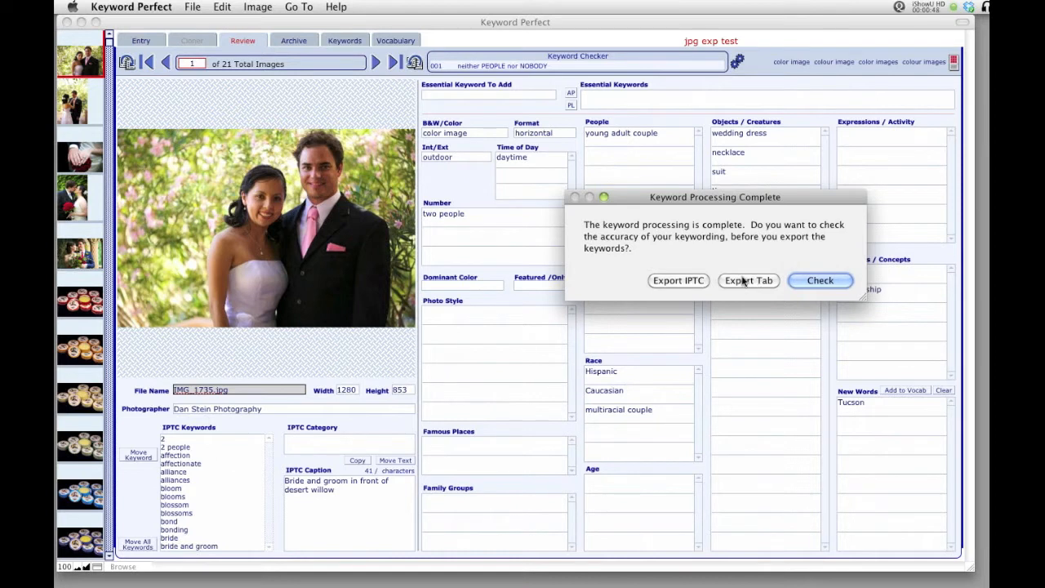
- Start exporting the processed keywords to a tab file and choose Tutorial > Tutorial Export Images > Tab Files as the destination folder
click(744, 281)
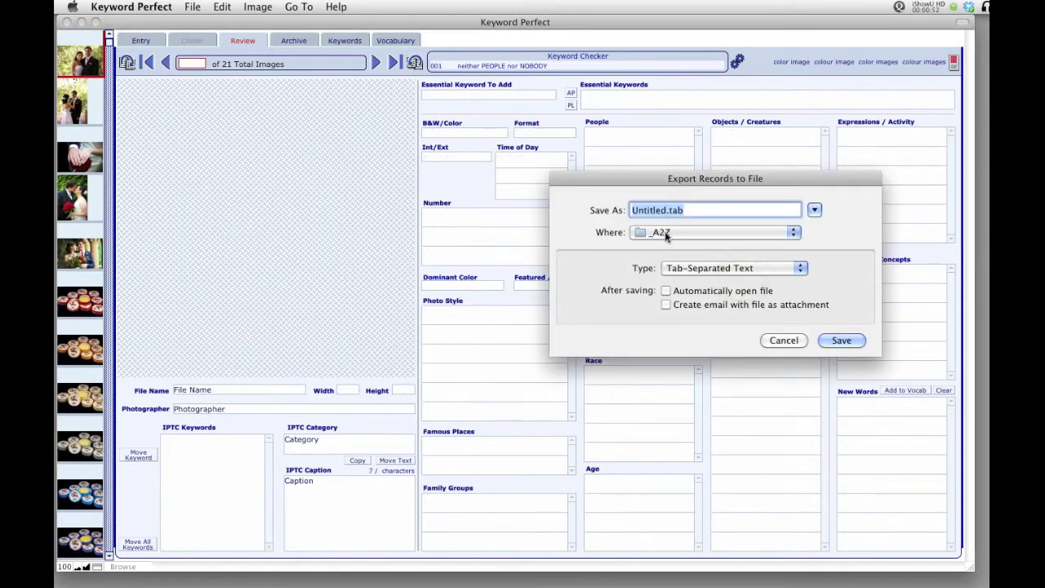
click(814, 210)
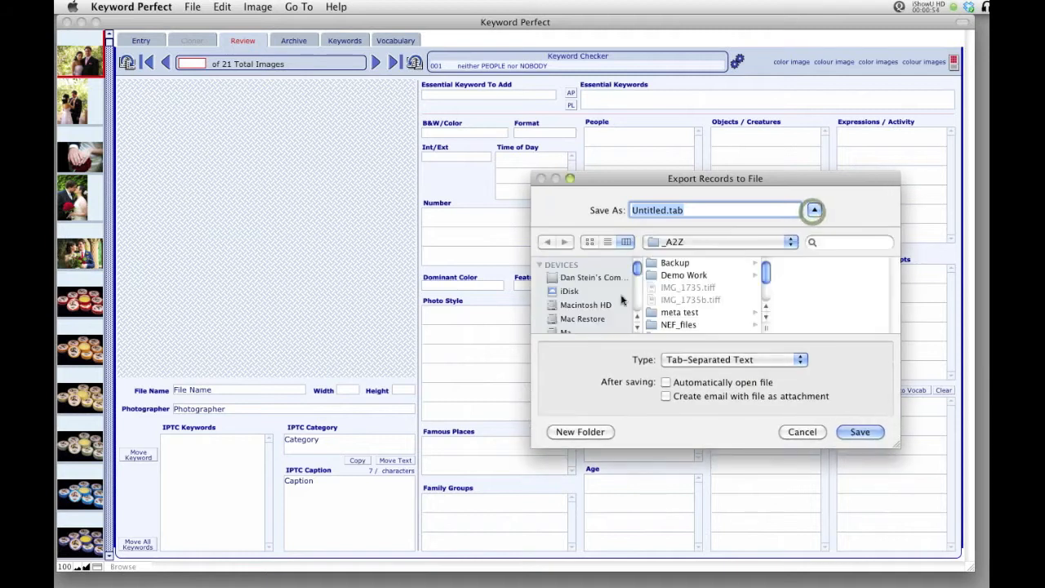
scroll(666, 296, down, 2)
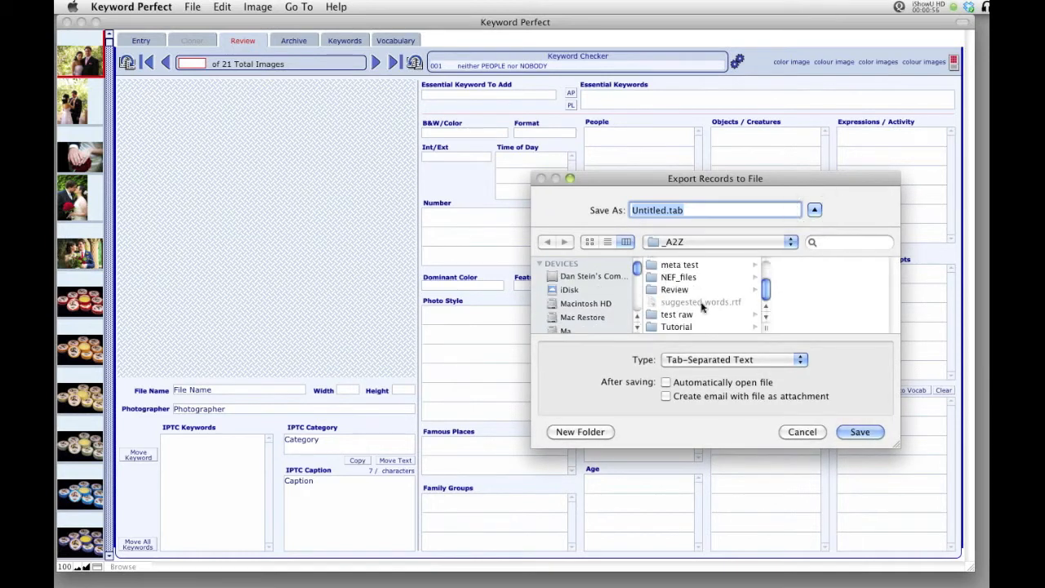
click(717, 326)
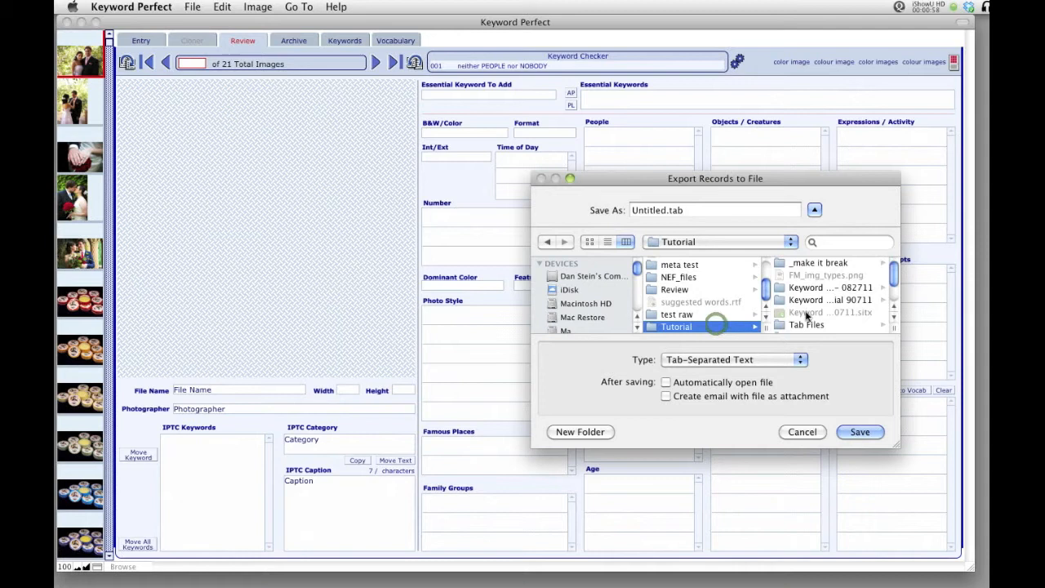
scroll(790, 303, down, 2)
click(818, 302)
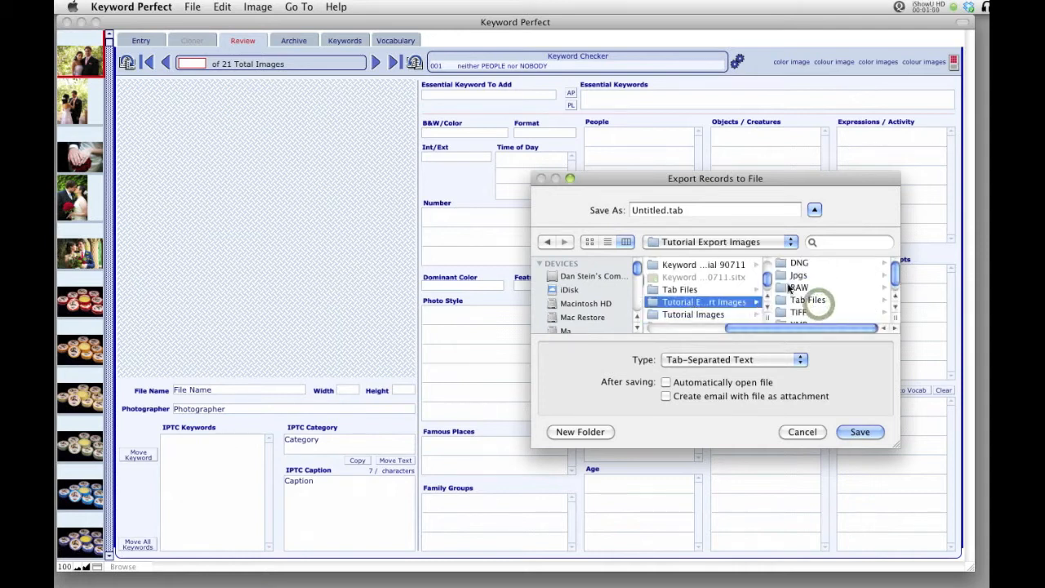
click(816, 300)
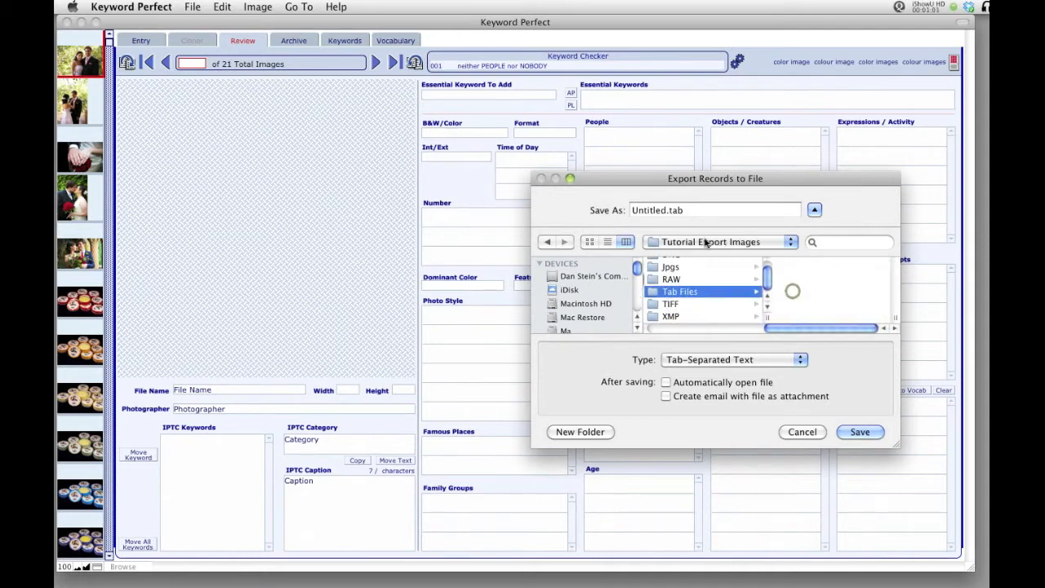
- Name the export file JPG_Test.tab, keep the Tab-Separated Text type, and save it
double_click(645, 210)
text(JPG_T)
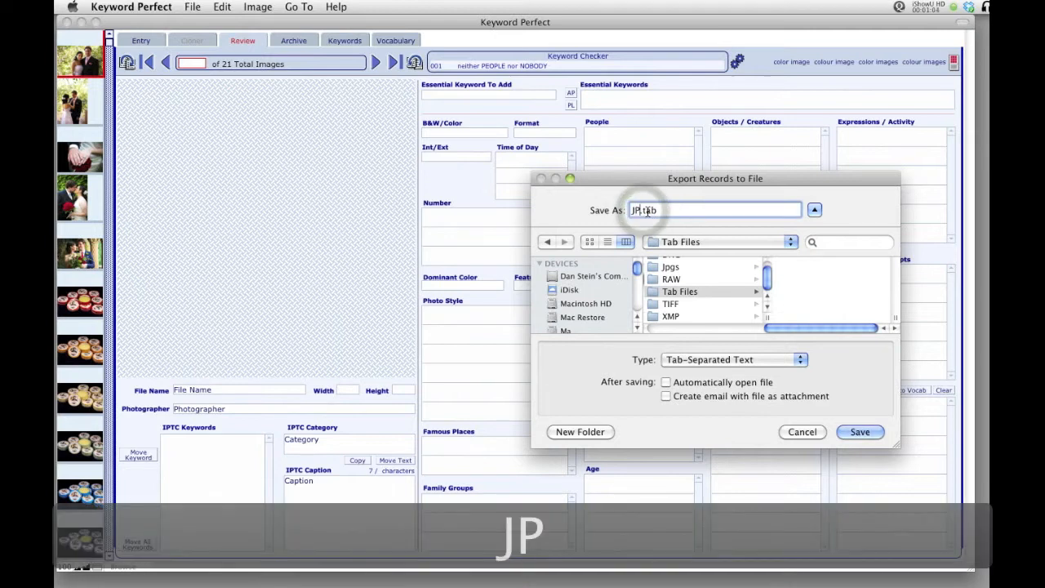
text(est)
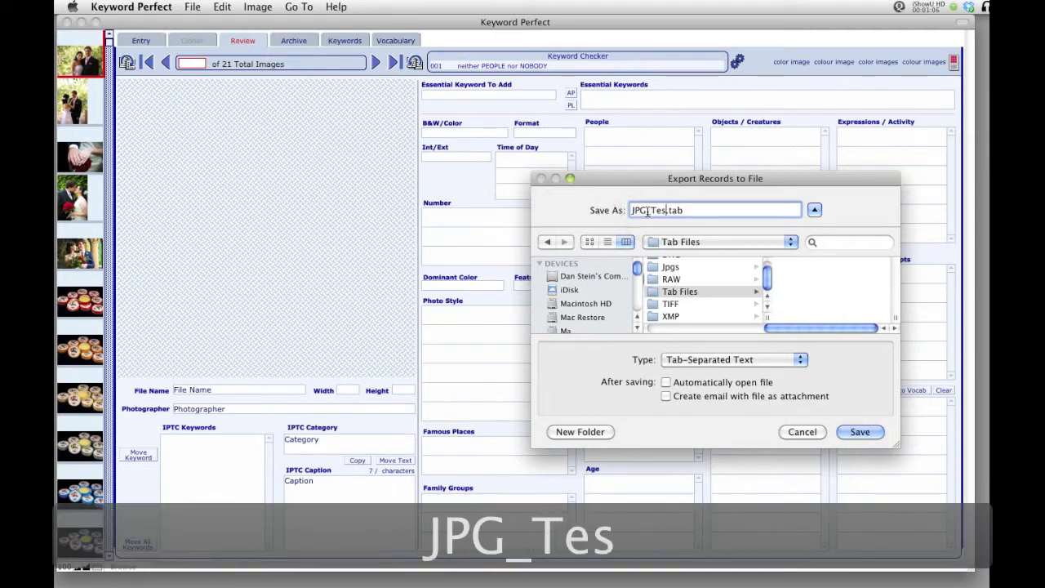
click(723, 360)
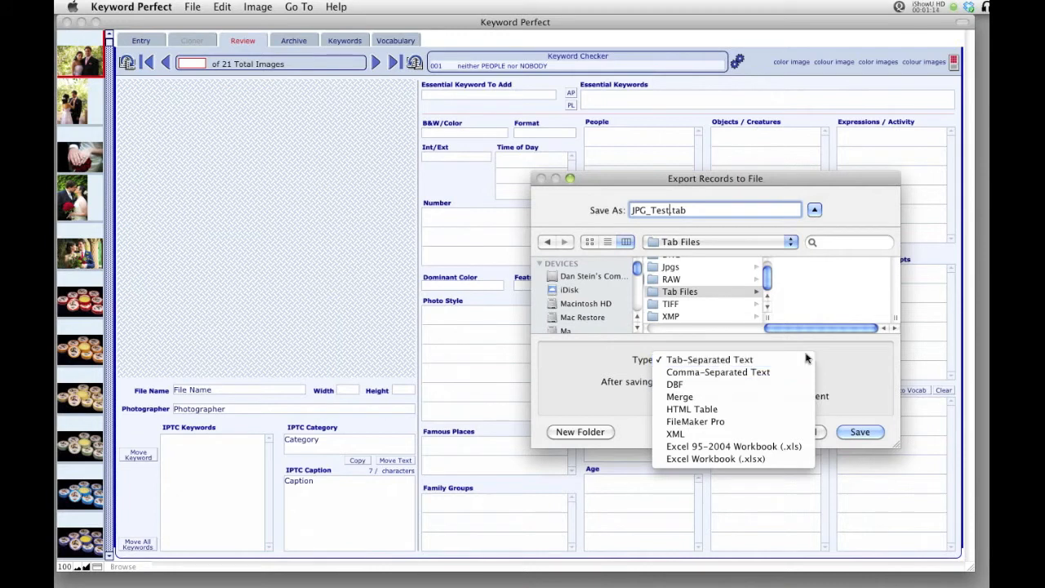
click(835, 362)
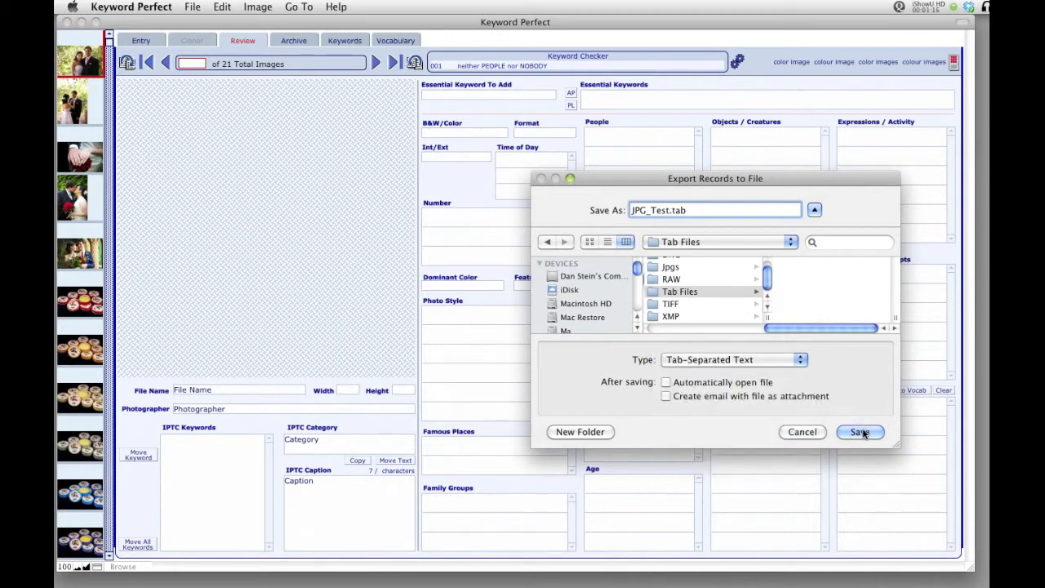
click(861, 432)
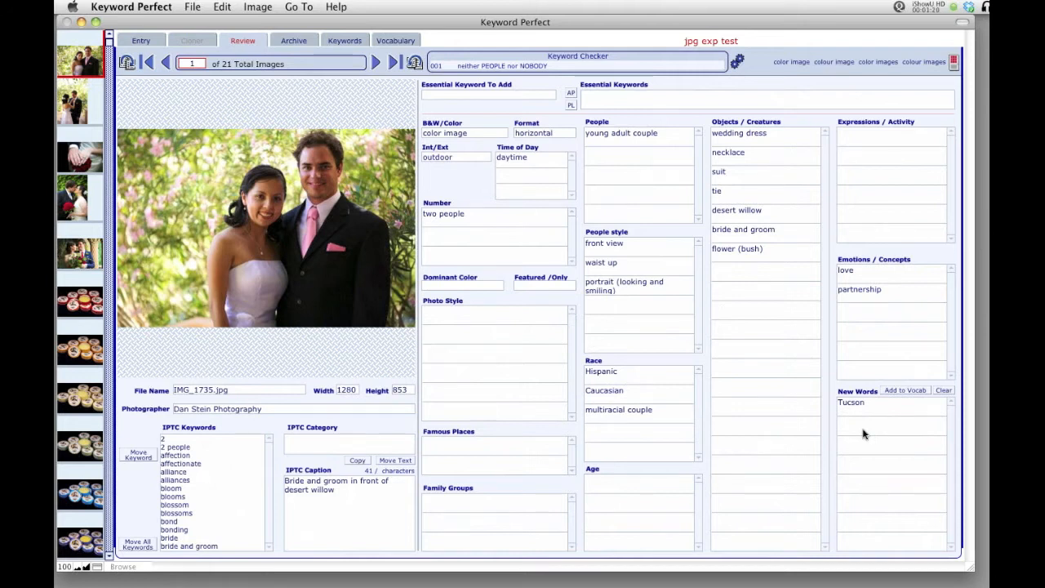
- Switch to Finder, open JPG_Test.tab from the Tab Files folder in TextMate, and look through the exported keywords
key(super+Tab)
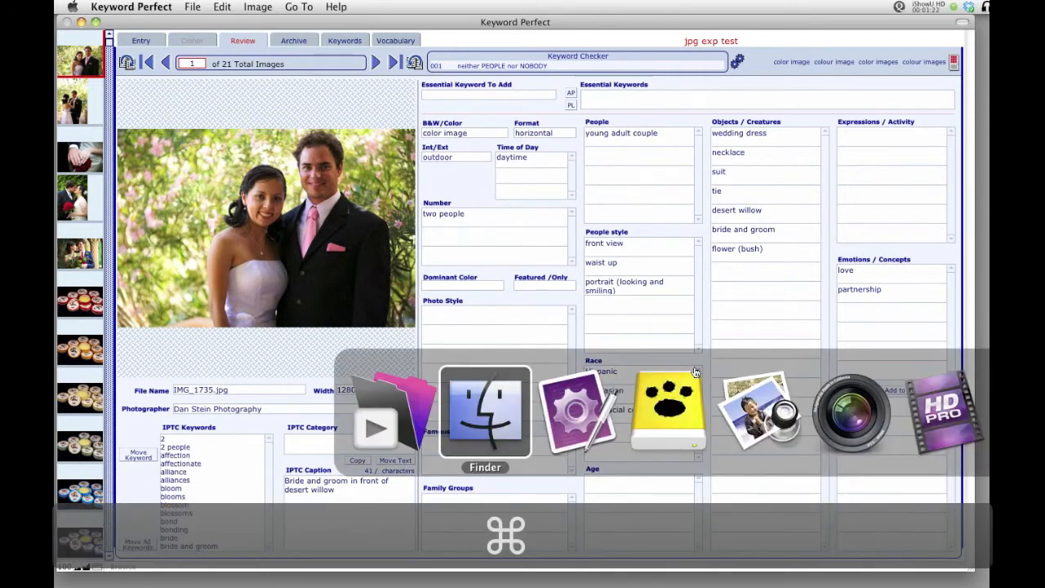
key(super+grave)
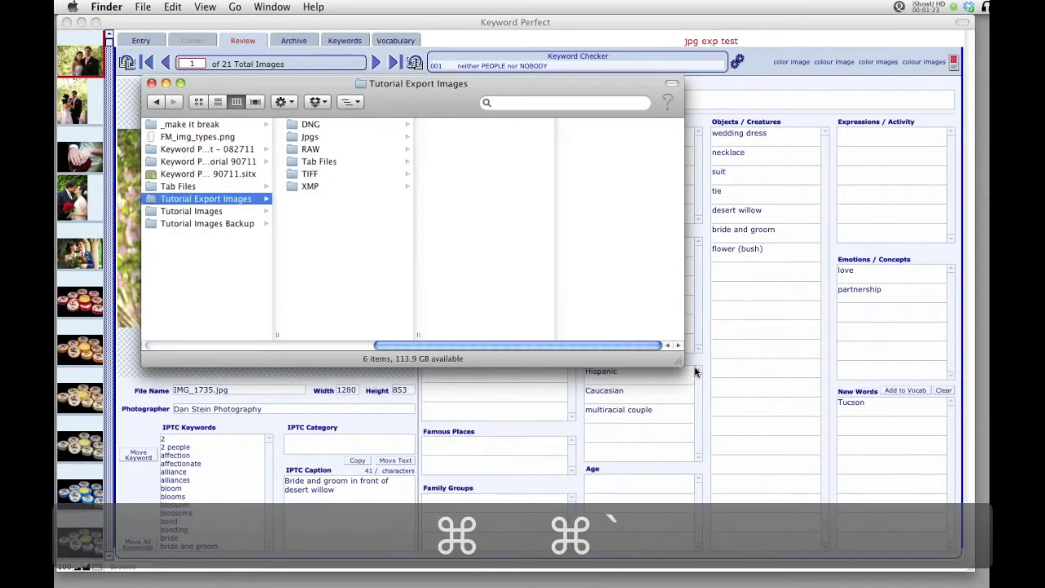
click(358, 163)
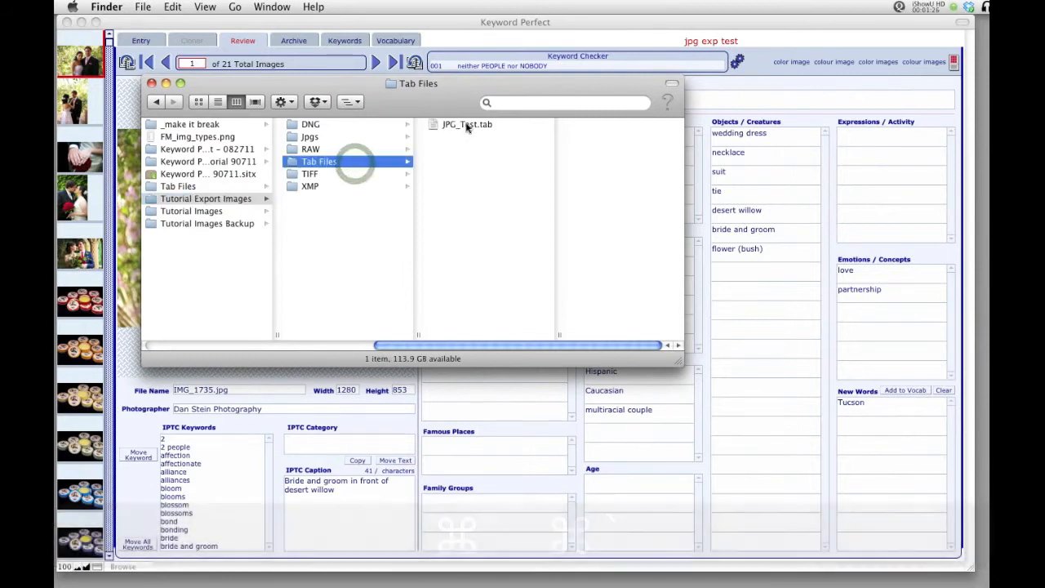
drag(466, 126, 68, 529)
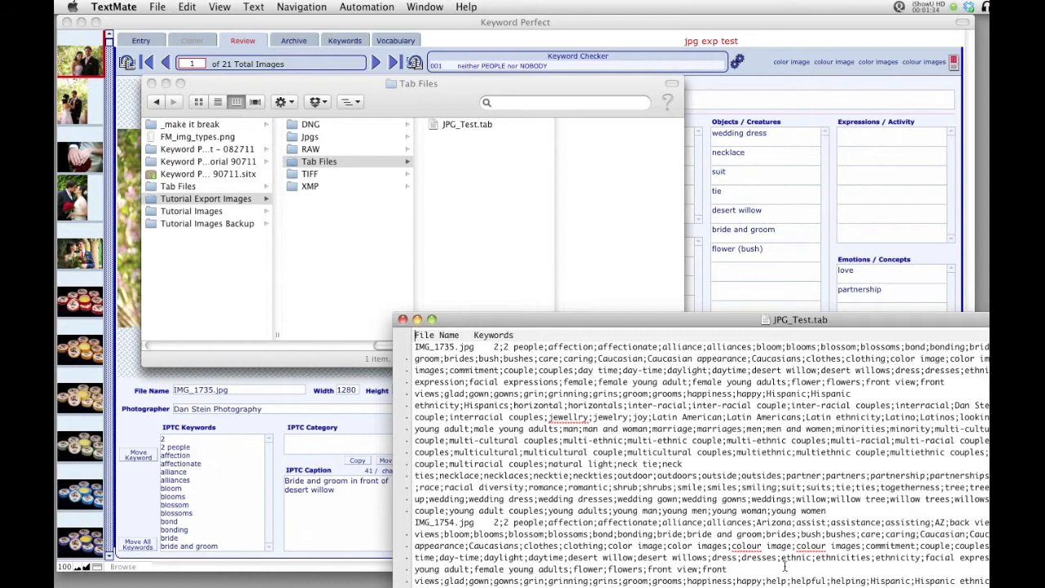
scroll(784, 566, down, 10)
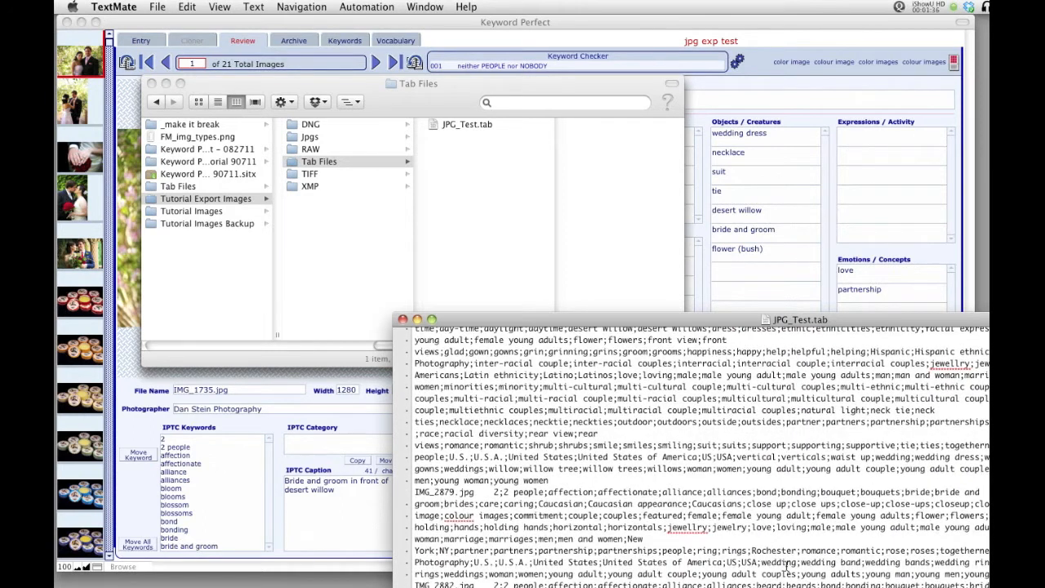
- Return to Keyword Perfect and view the keyword records of the second and third images, IMG_1754.jpg and IMG_2879.jpg
click(793, 26)
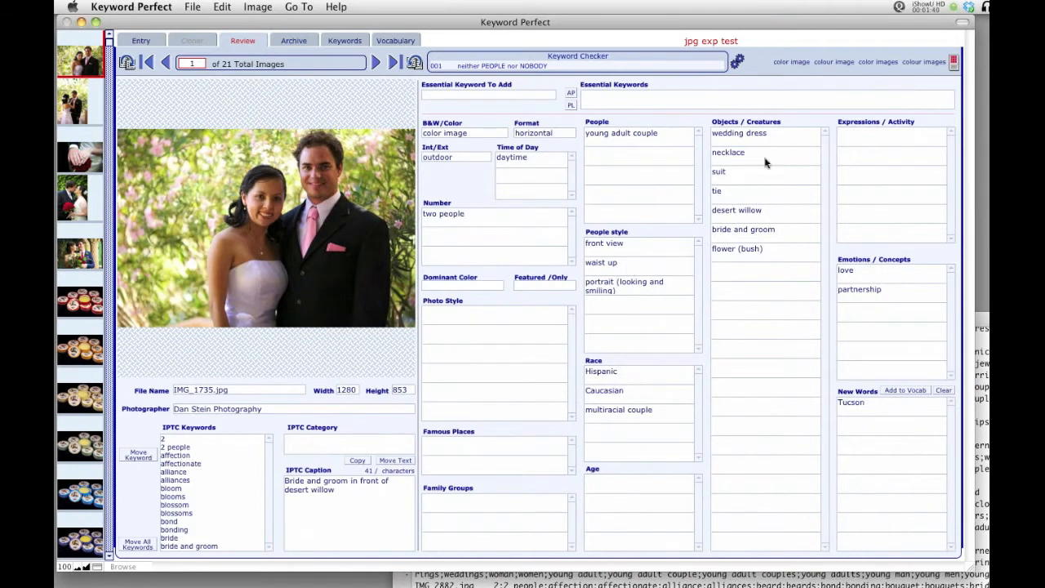
click(77, 100)
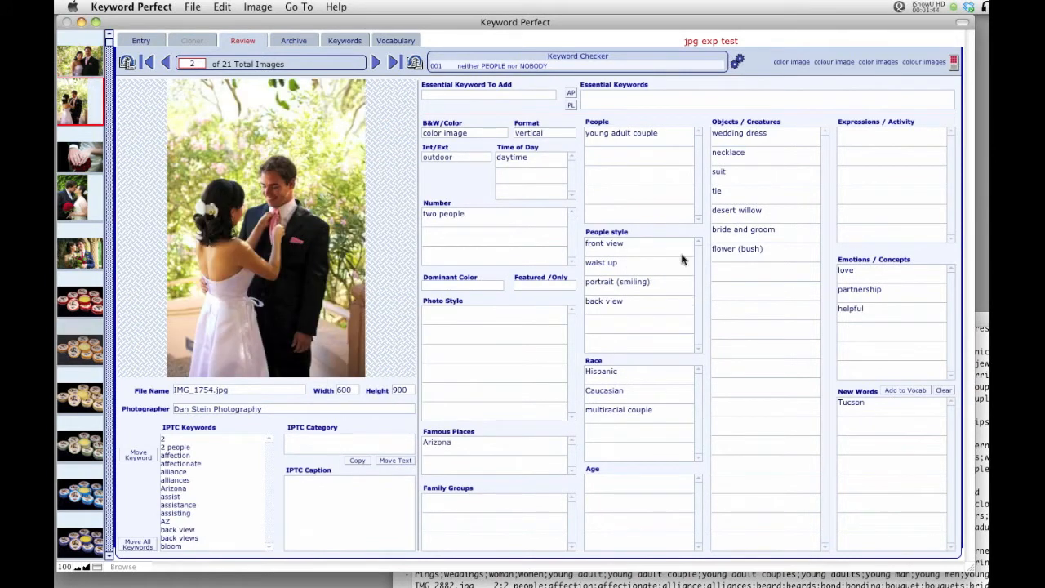
click(70, 150)
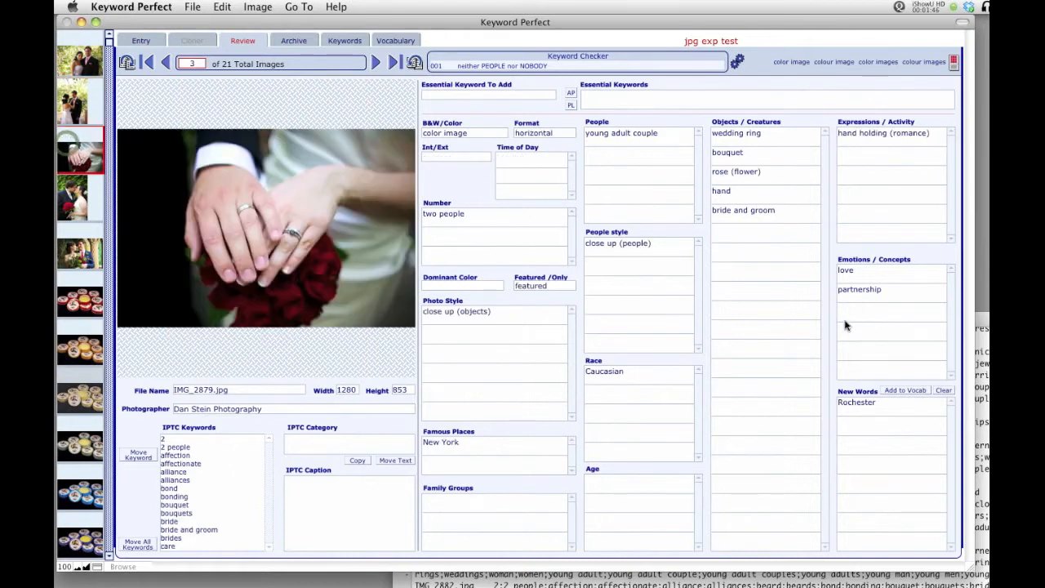
- Switch back to JPG_Test.tab in TextMate and enlarge its window to view the first images' keyword lines from the beginning
key(super+Tab)
scroll(782, 502, up, 10)
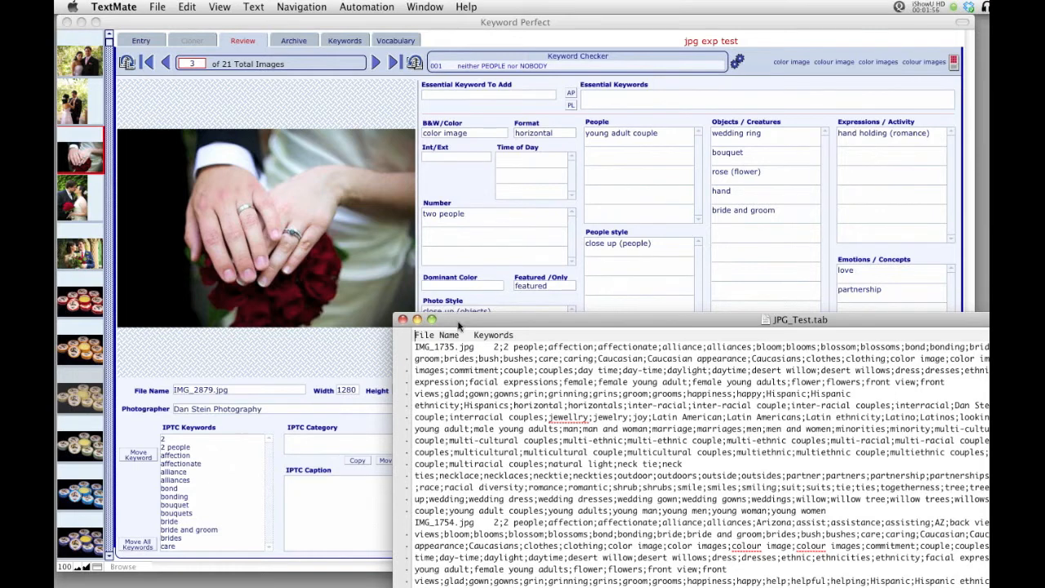
click(431, 320)
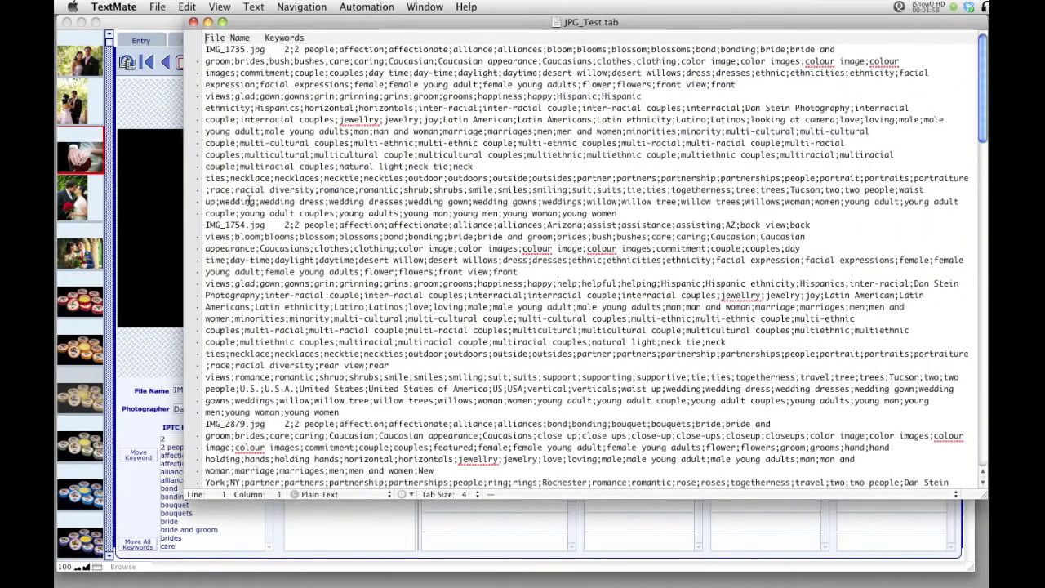
- Return to Keyword Perfect and export the jpg exp test batch's keywords to the IPTC fields
key(super+Tab)
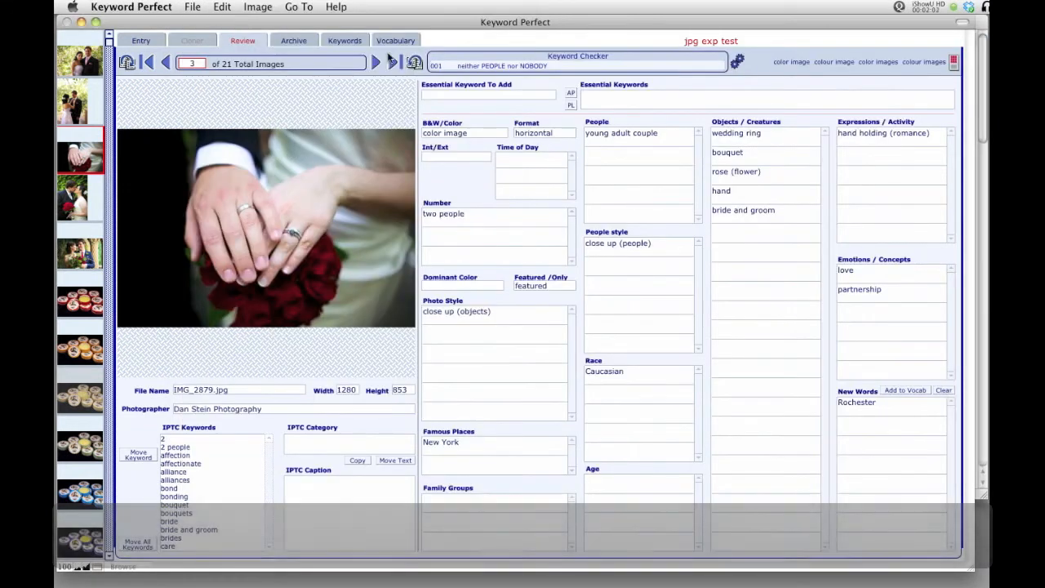
click(192, 7)
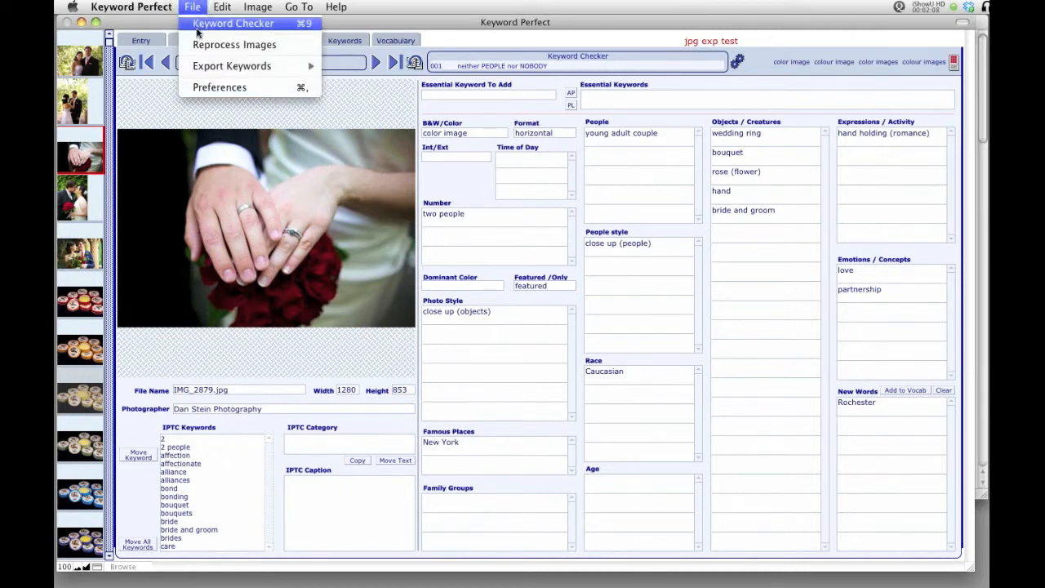
mouse_move(207, 66)
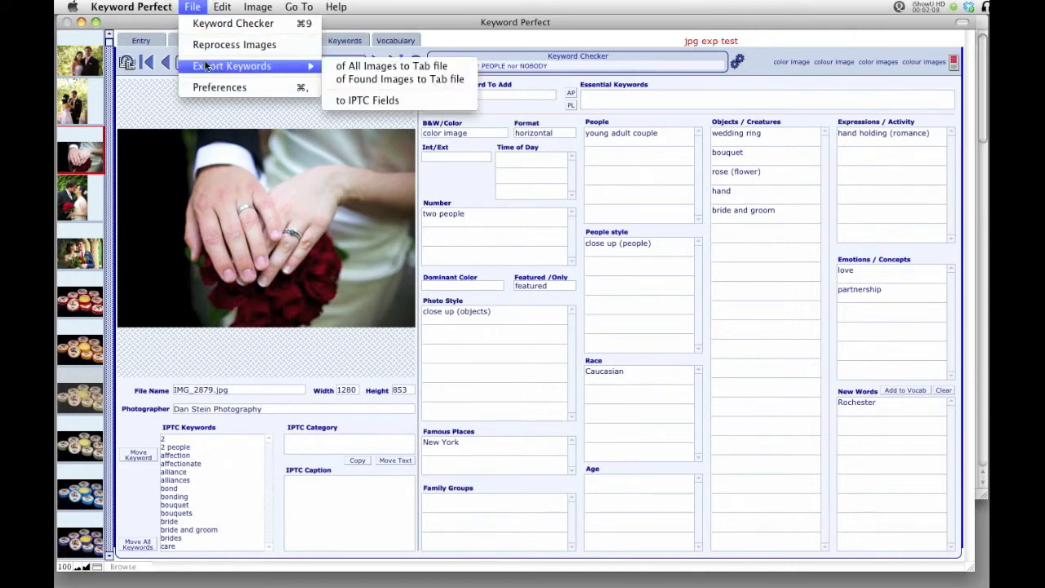
click(365, 100)
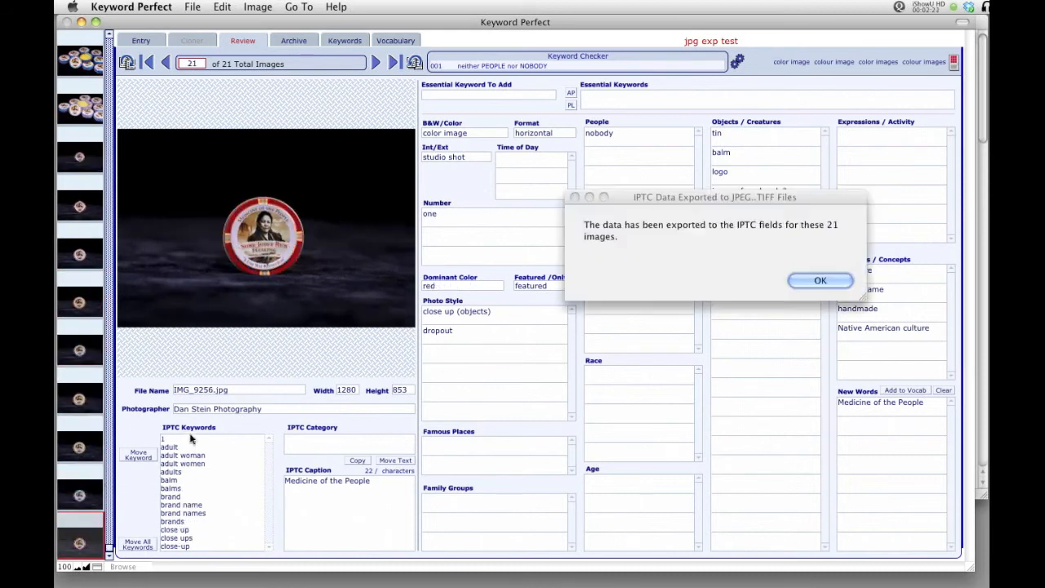
click(820, 280)
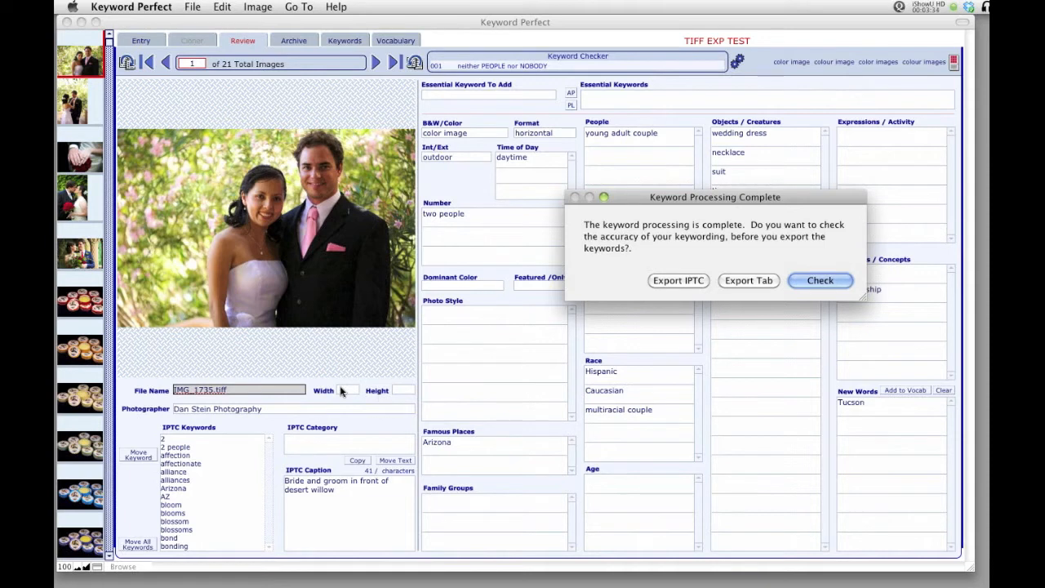
- Export the processed keywords to the IPTC fields for the TIFF EXP TEST batch and the RAW EXP TEST batch
click(679, 282)
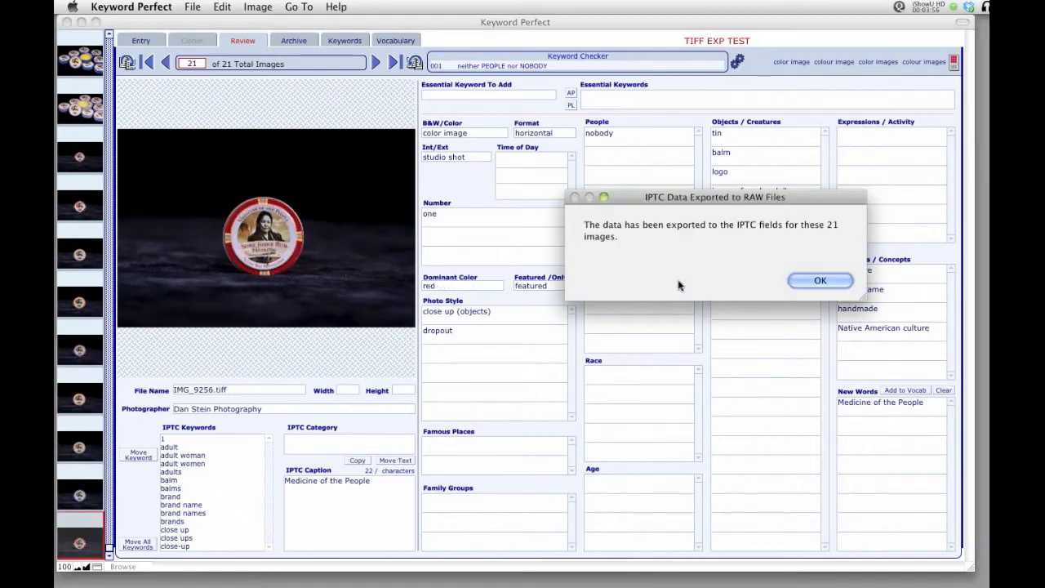
click(813, 281)
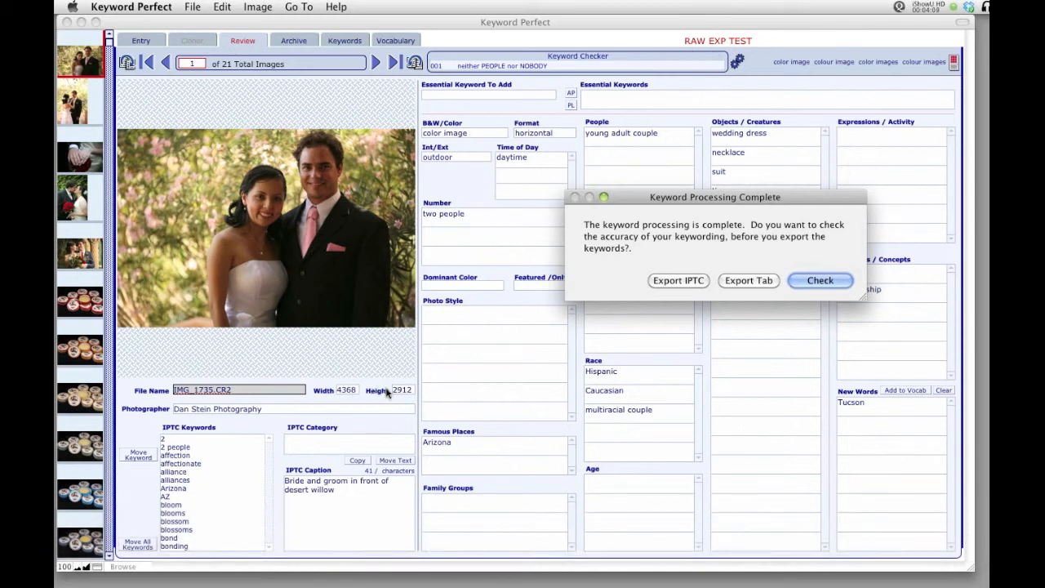
click(675, 282)
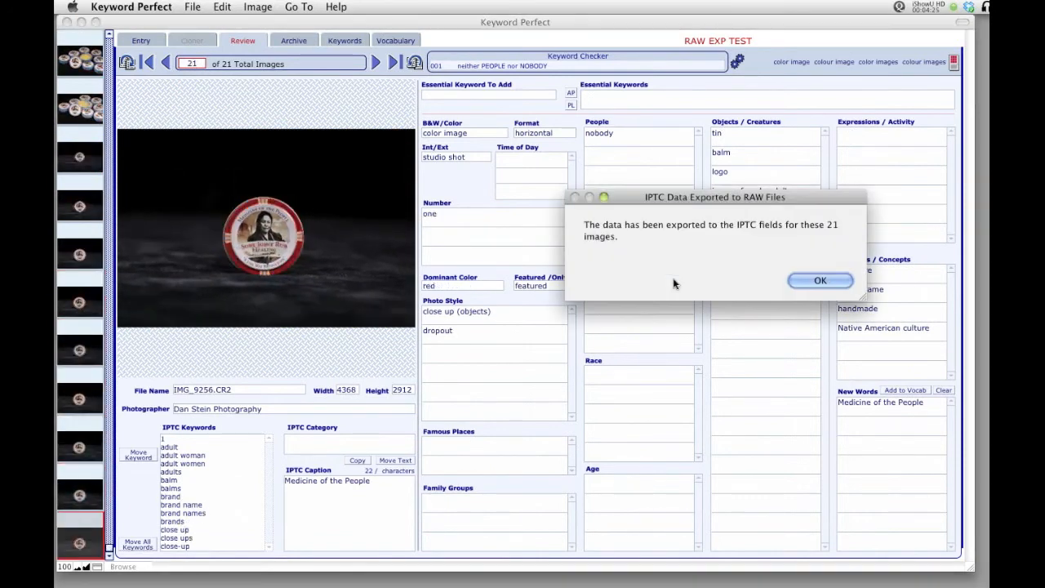
click(823, 281)
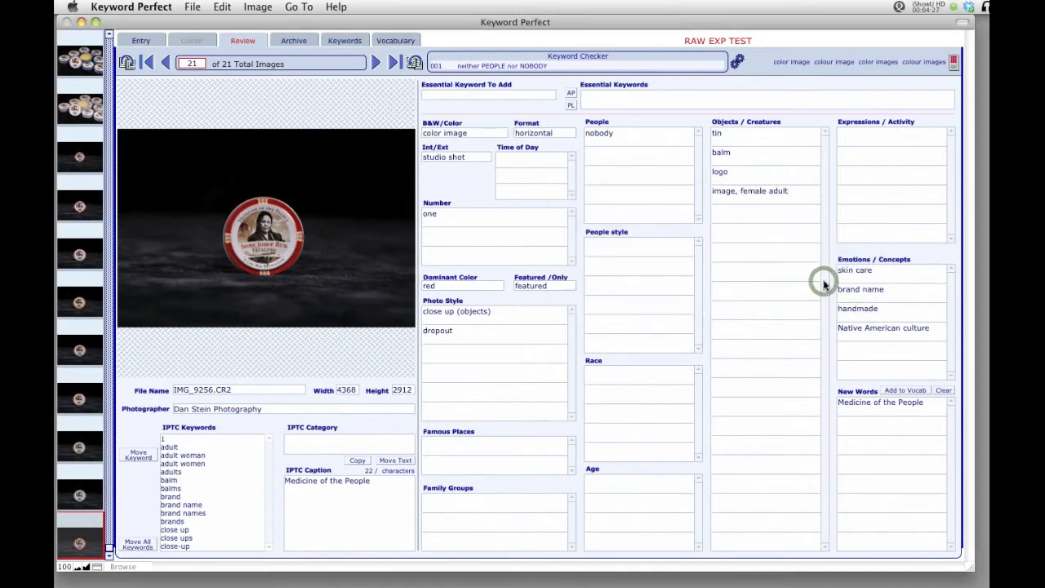
- Switch to Finder, check the contents of the RAW, TIFF and Jpgs export folders, and open IMG_1735.jpg in Preview
key(super+Tab)
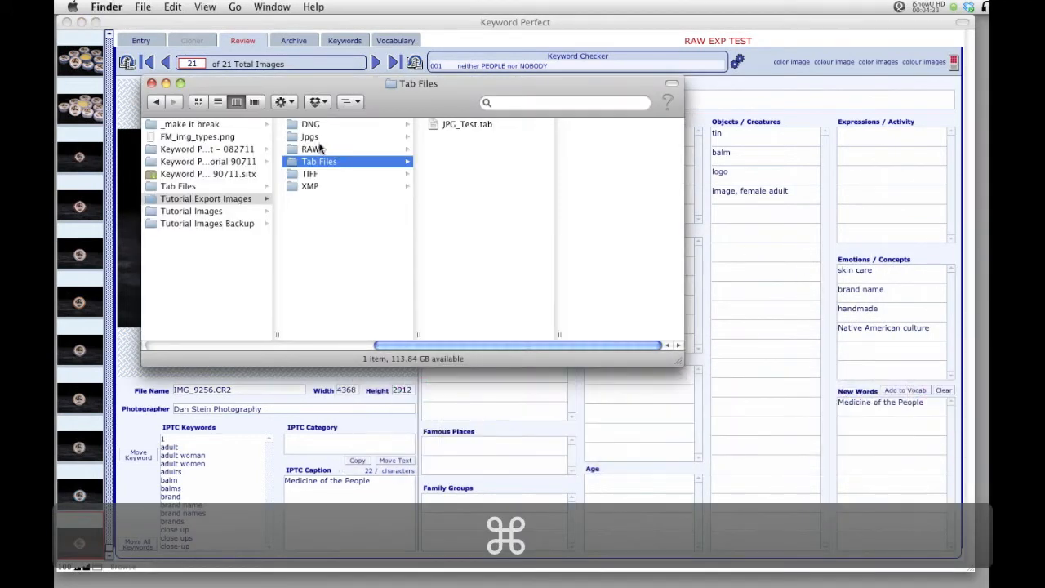
click(310, 148)
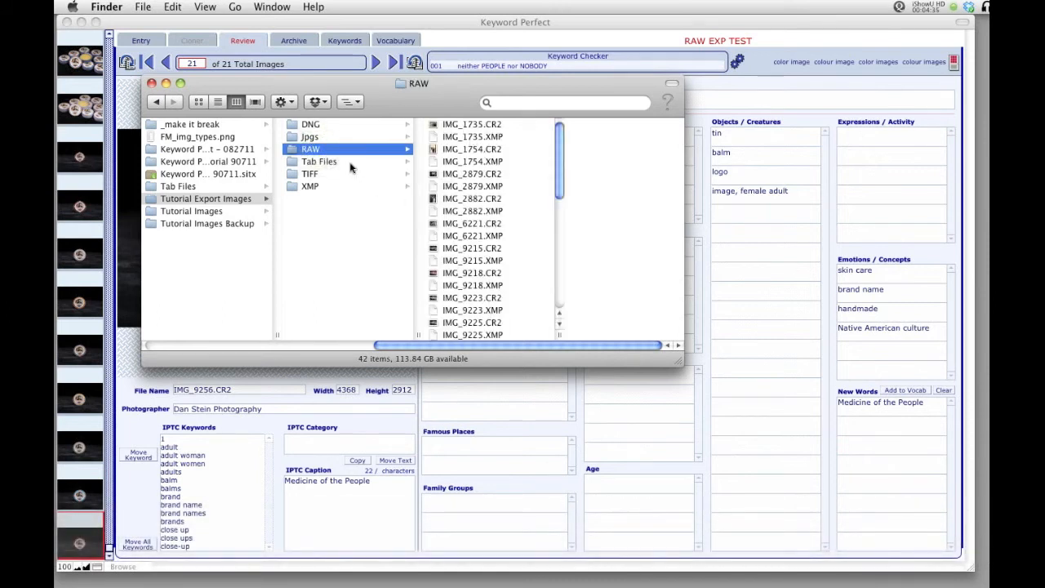
click(349, 175)
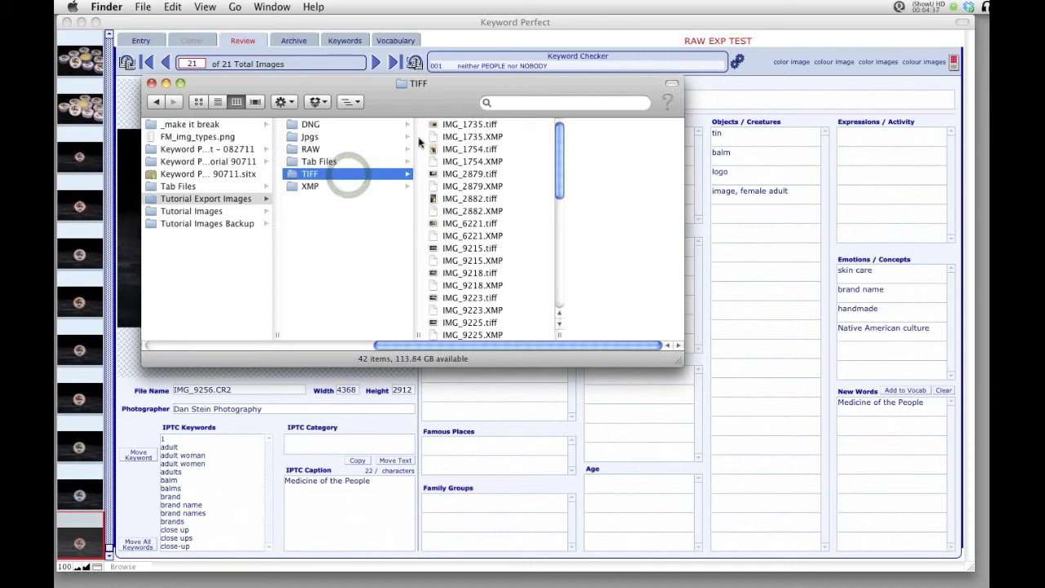
click(393, 137)
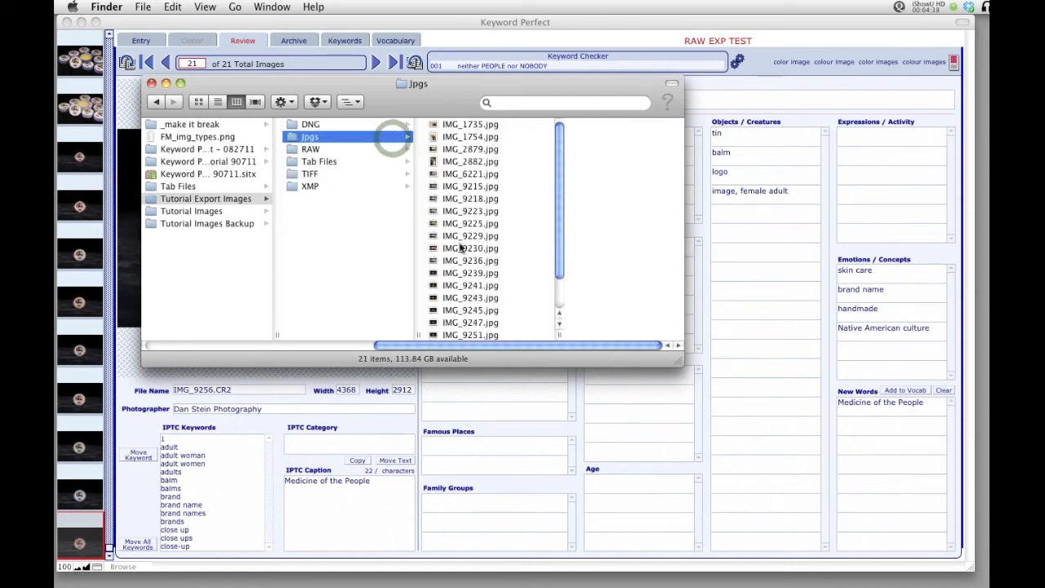
double_click(468, 124)
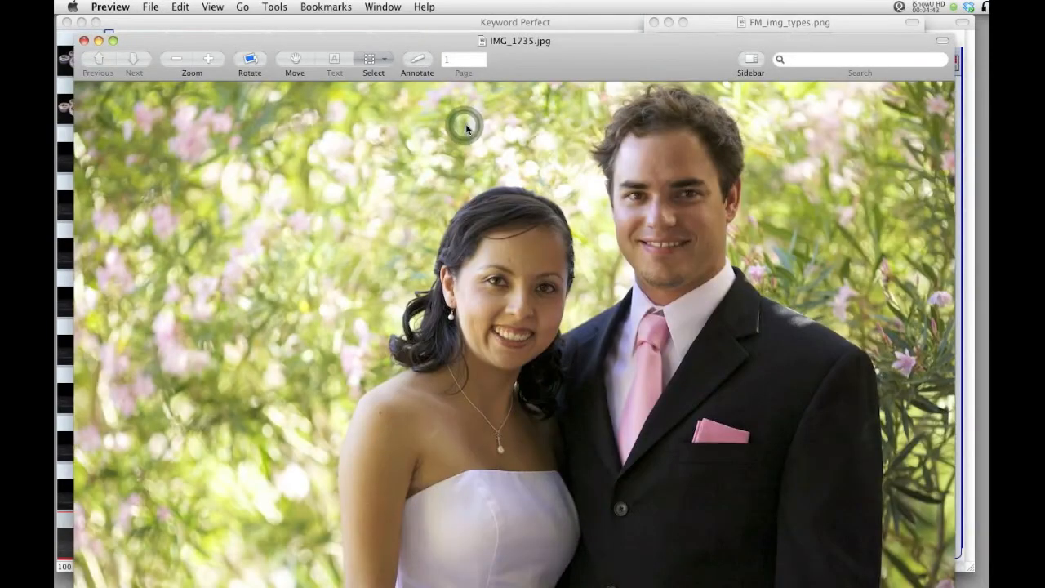
- Inspect the IPTC metadata of IMG_1735.jpg, then close the info window, the photo and FM_img_types.png
key(super+i)
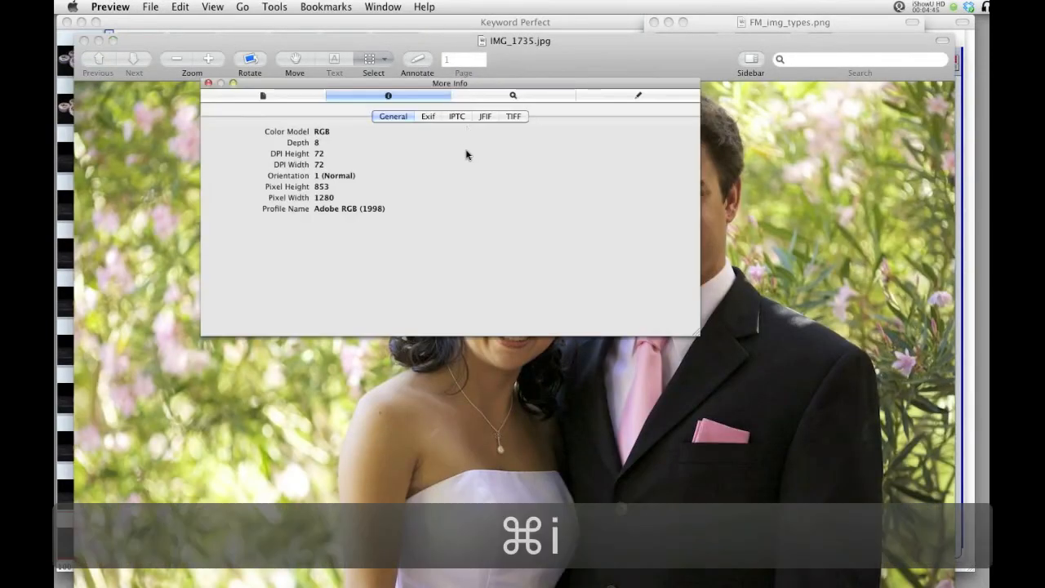
click(450, 119)
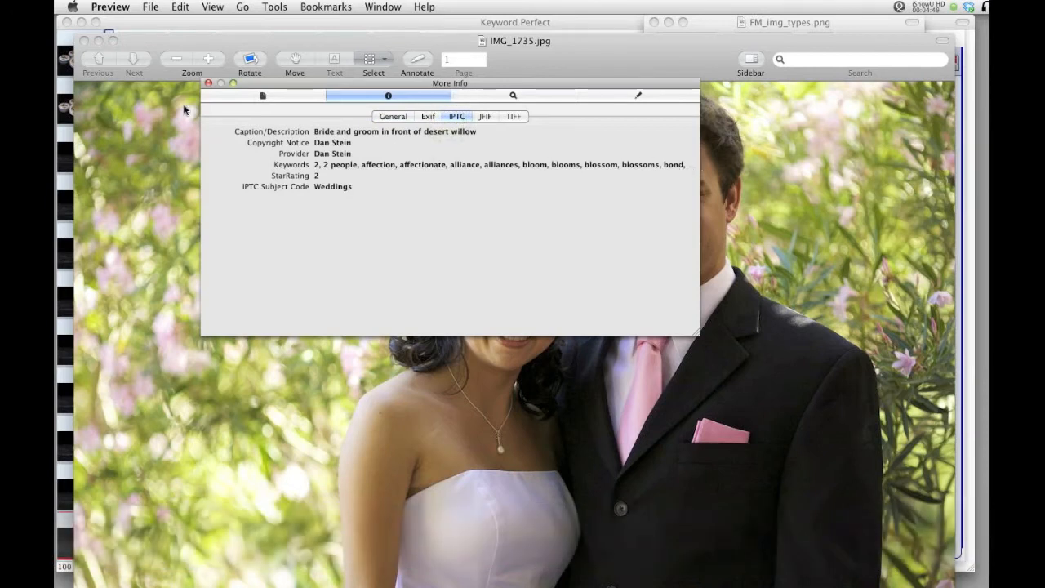
click(208, 83)
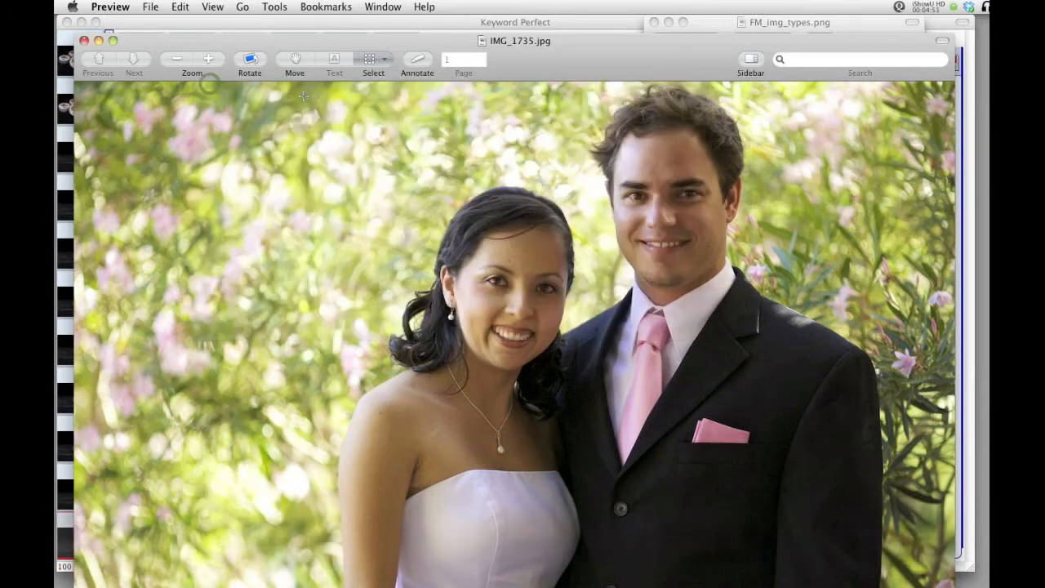
key(super+w)
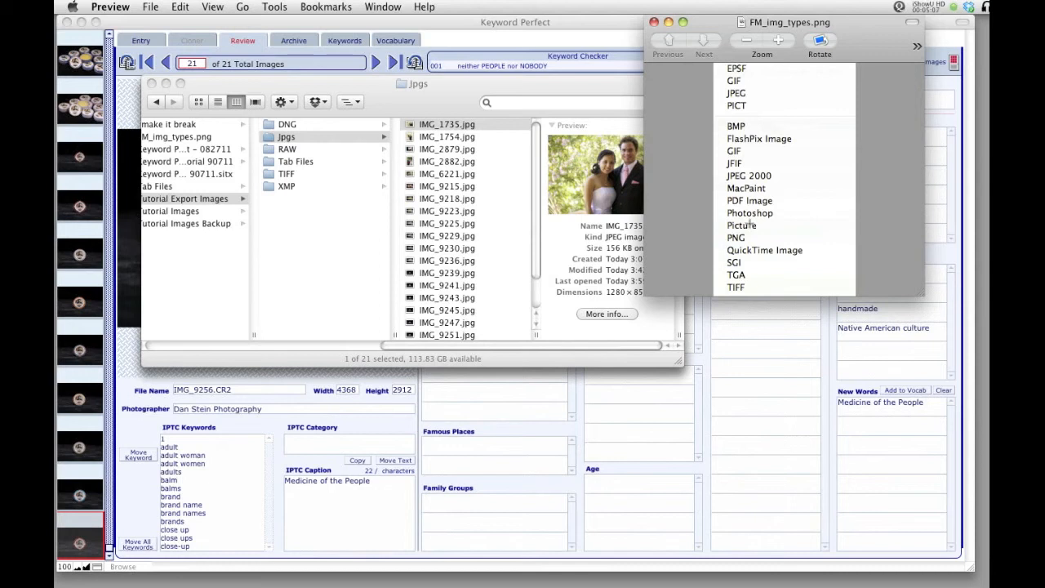
click(653, 22)
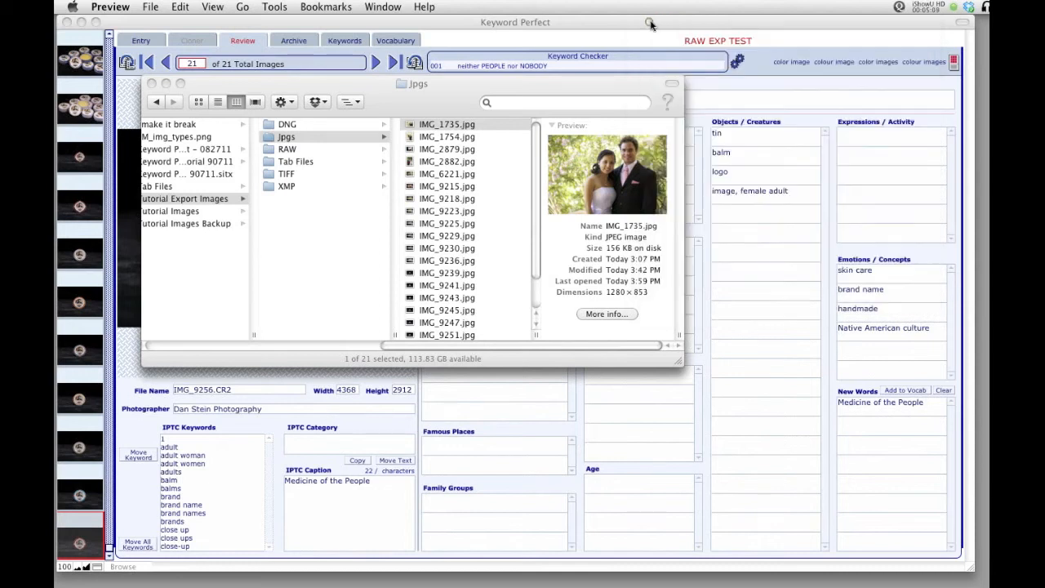
- Switch to Adobe Bridge, go to the Jpgs folder in Tutorial Export Images and read the IPTC keywords of IMG_1735.jpg
key(super+Tab)
key(super+Tab)
key(super+Tab)
key(super+Tab)
key(super+Tab)
key(super+Tab)
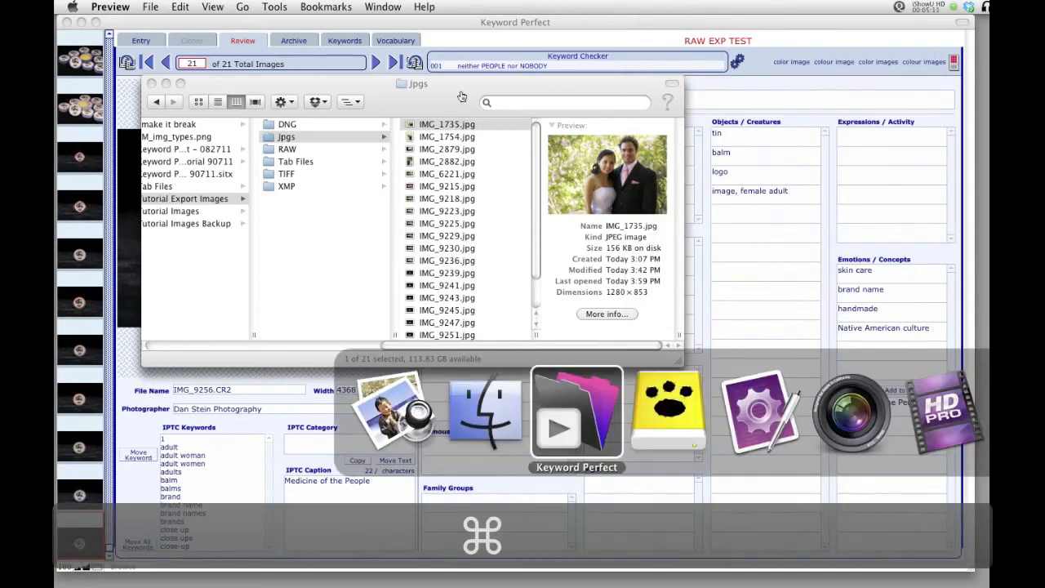
key(super+Tab)
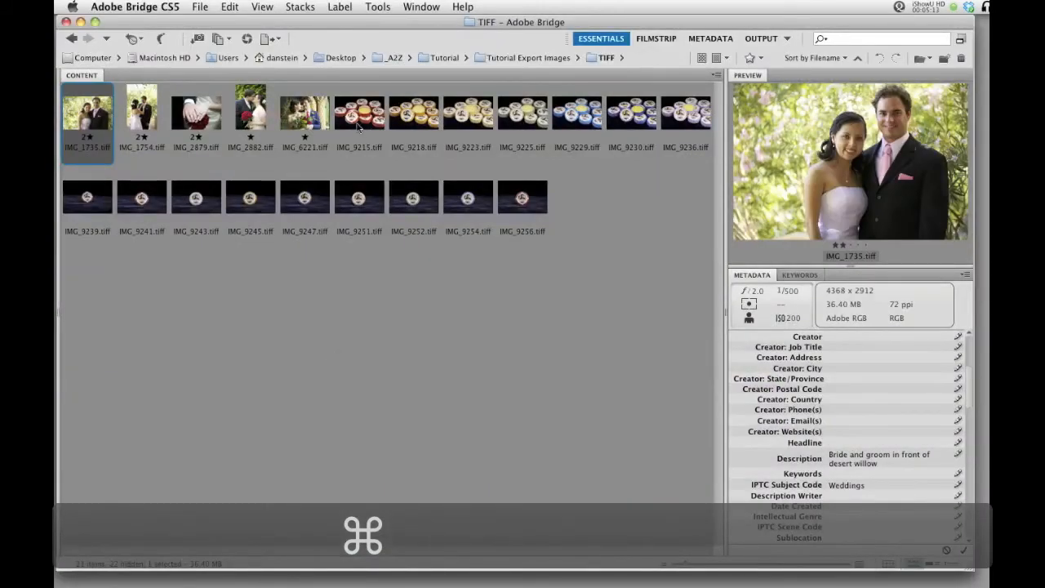
click(516, 59)
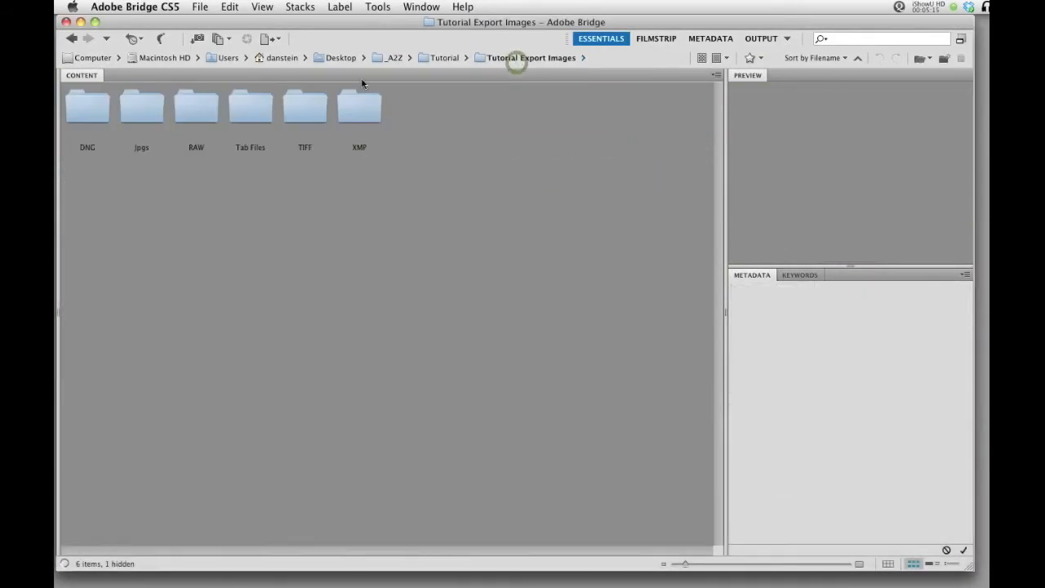
double_click(135, 112)
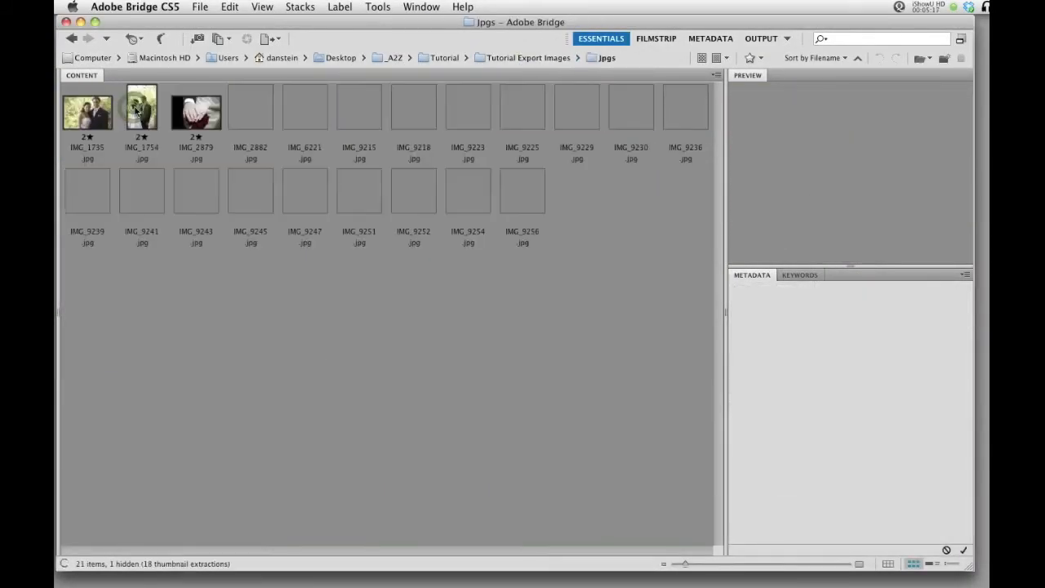
click(92, 127)
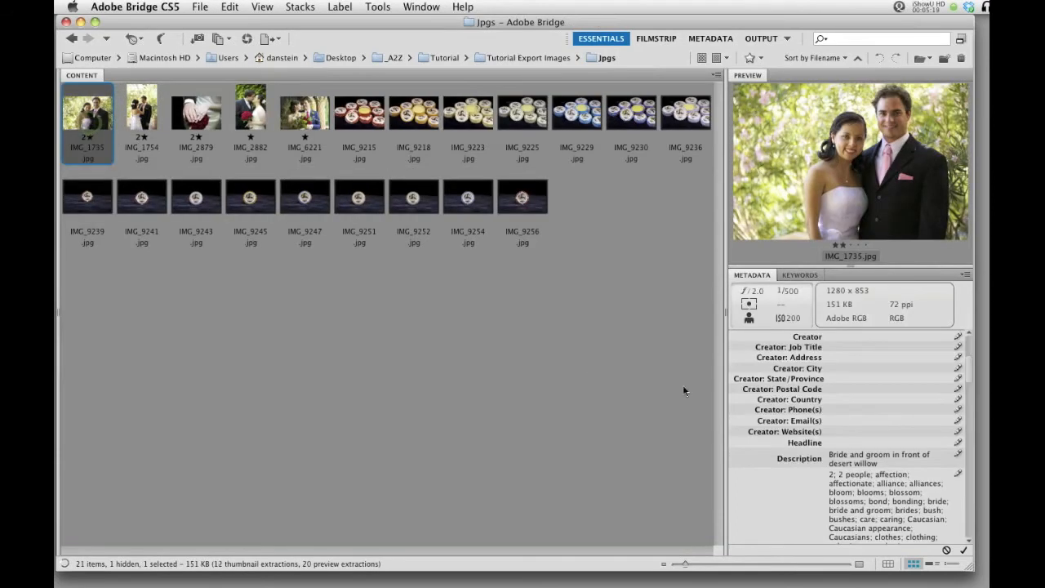
scroll(886, 498, down, 1)
scroll(886, 498, down, 5)
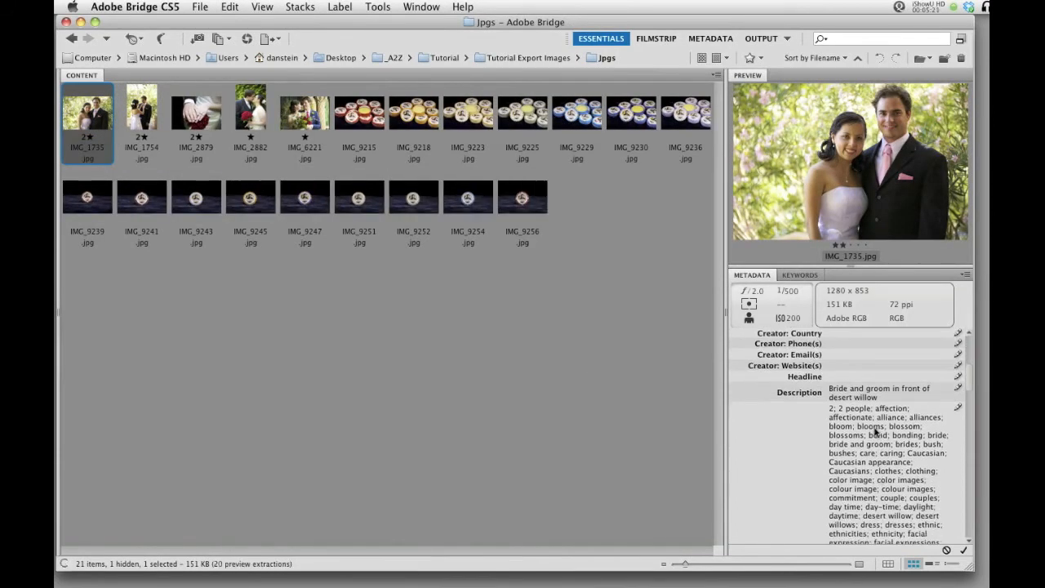
- Review the keywords and IPTC Core fields of IMG_9252.jpg, then hide Bridge
click(413, 203)
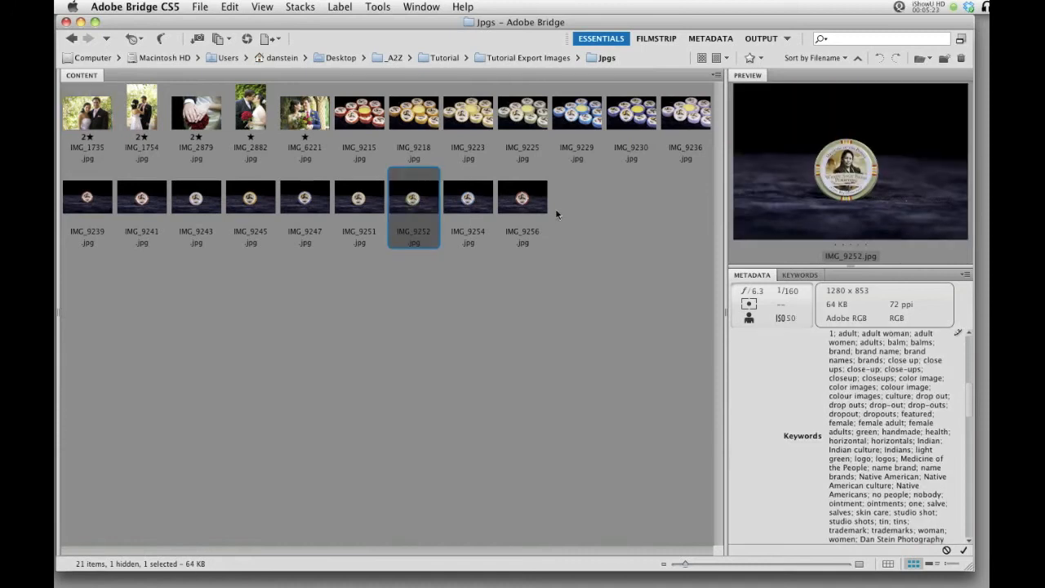
scroll(877, 461, down, 2)
scroll(872, 396, up, 6)
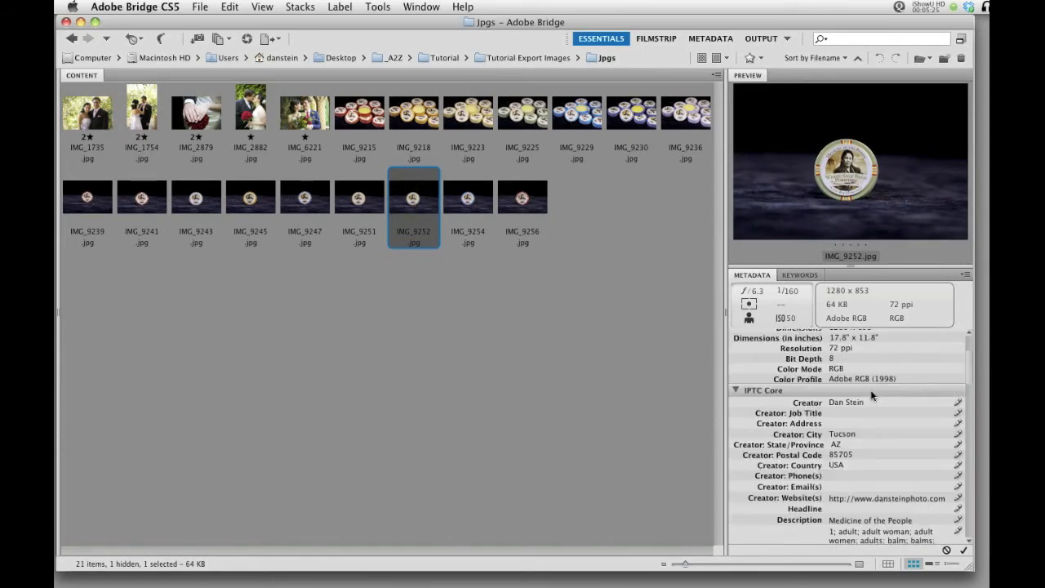
key(super+h)
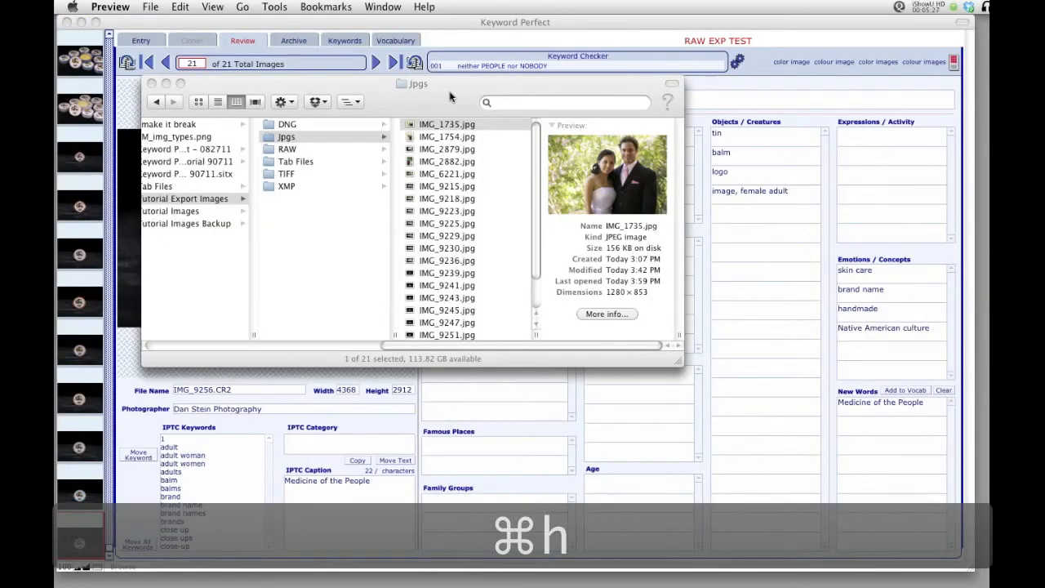
- Switch to Aperture and check the metadata of IMG_1754, IMG_2879 and IMG_2882 in the Demo Photos No META project
key(super+Tab)
key(super+Tab)
key(super+Tab)
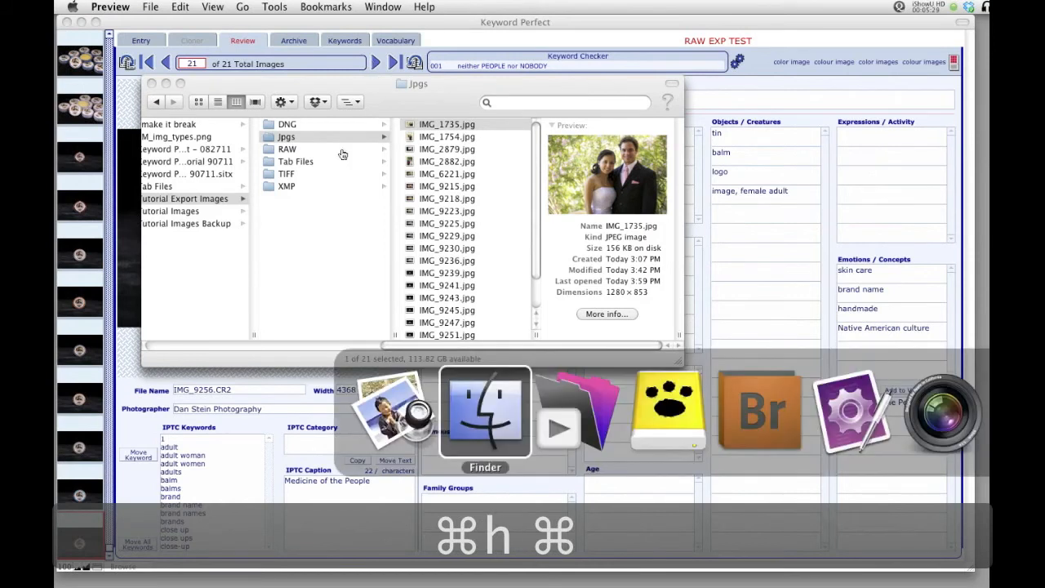
key(super+Tab)
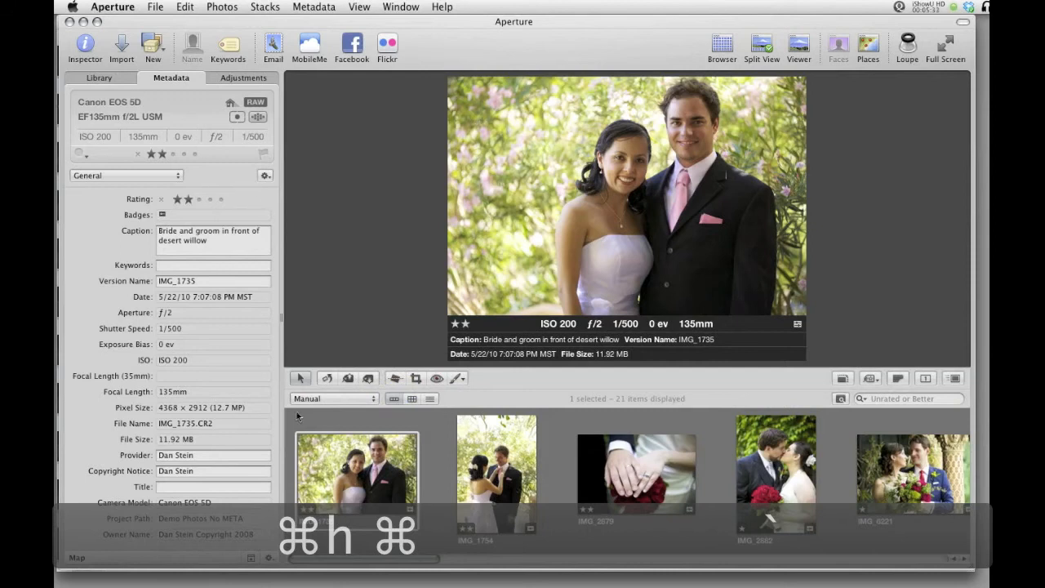
click(481, 462)
click(617, 457)
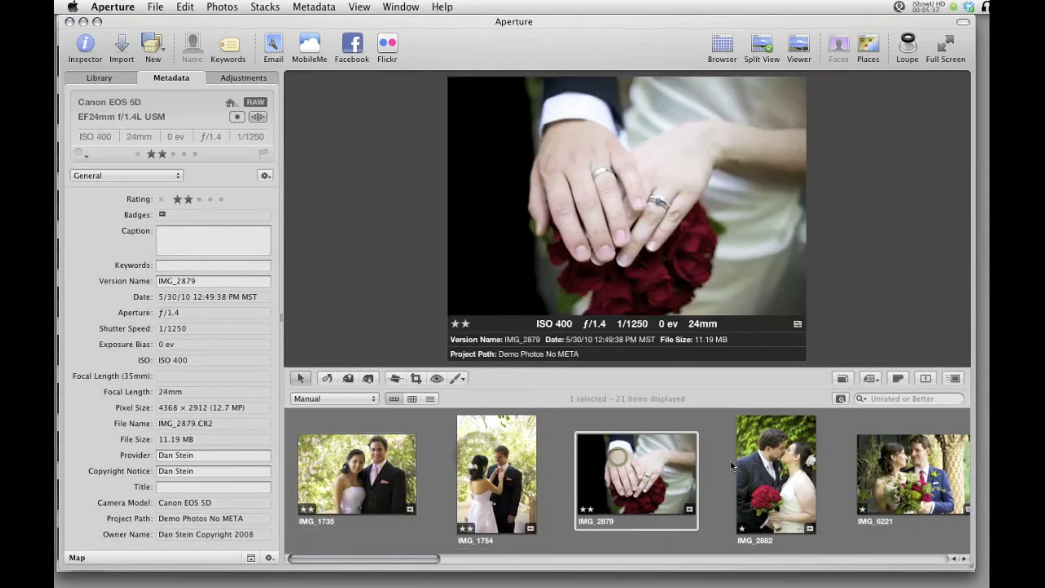
key(Right)
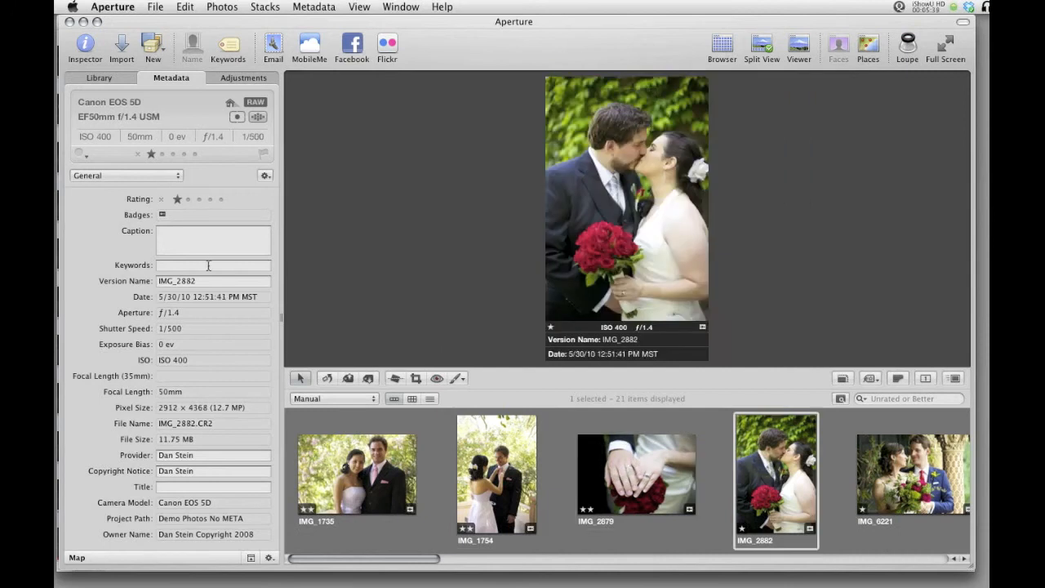
- Import the Jpgs, TIFF and RAW export folders from Finder into Aperture's Demo Photos Export Demo project
click(99, 78)
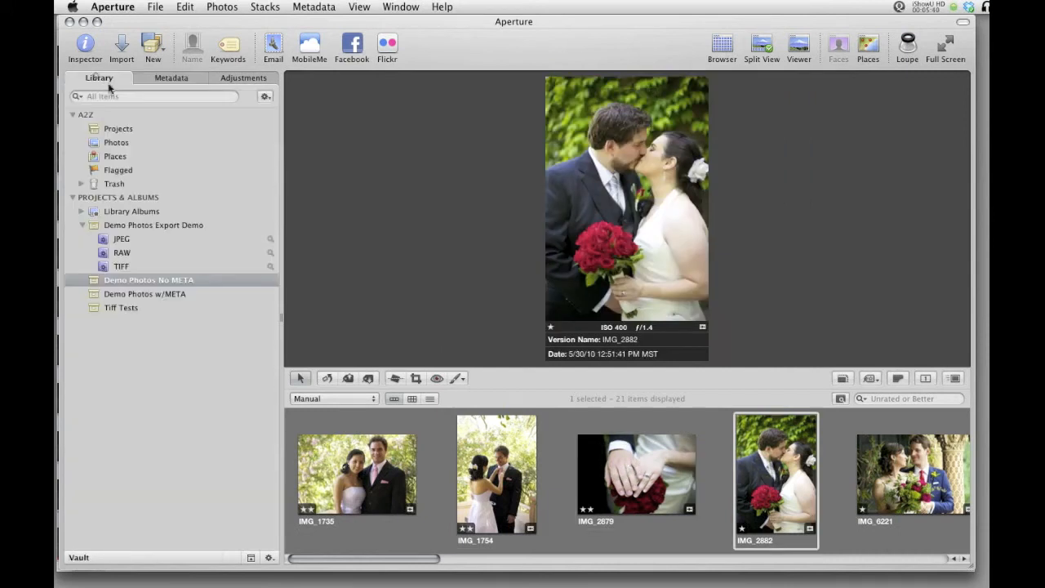
click(149, 226)
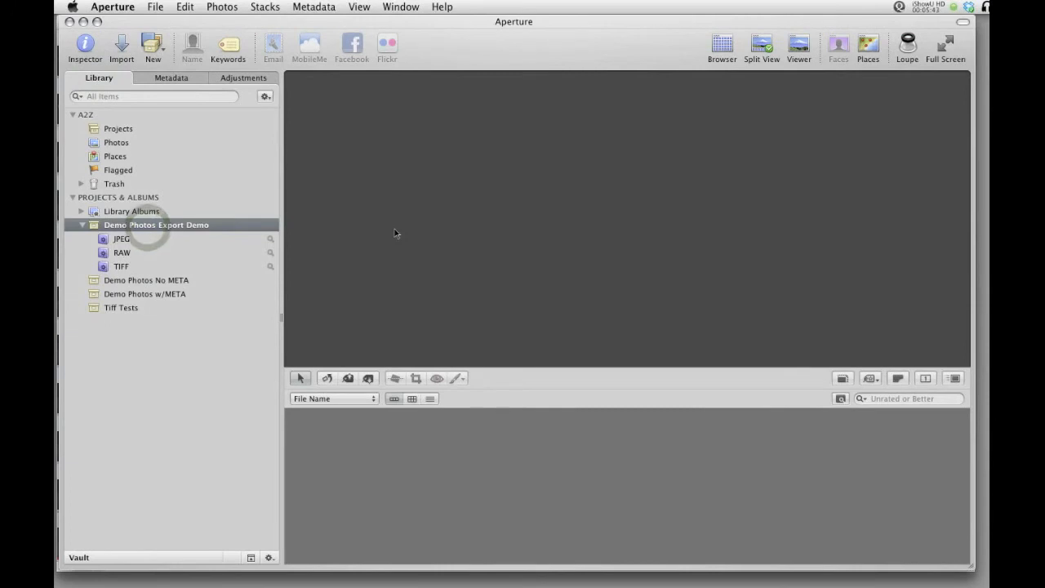
key(super+Tab)
key(super+Tab)
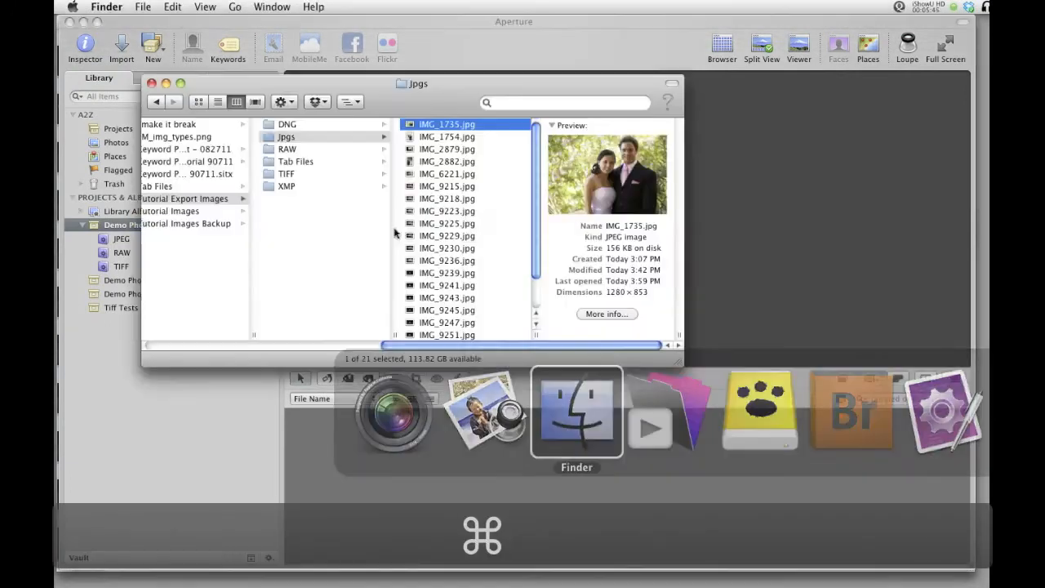
click(290, 138)
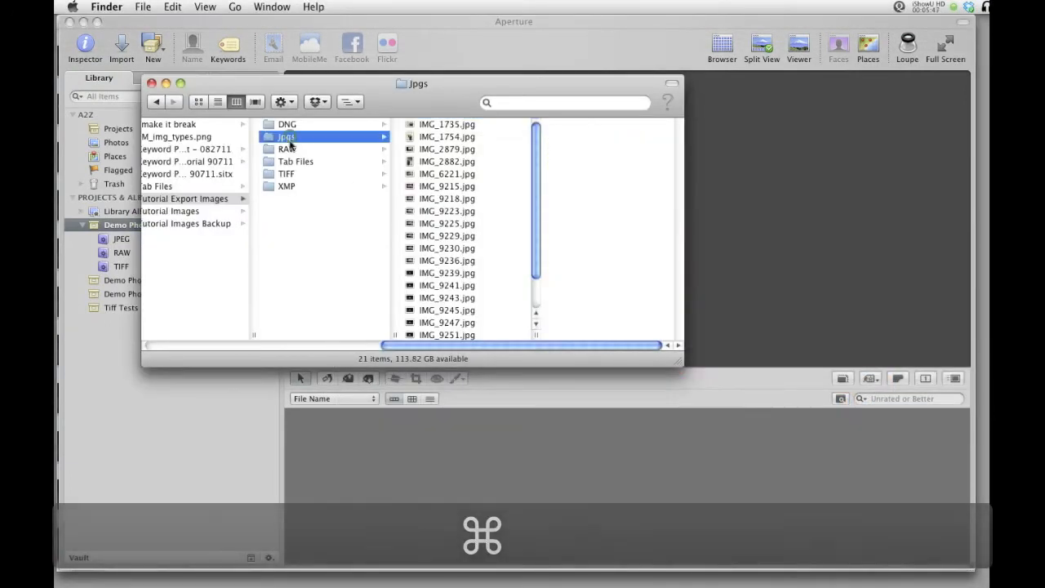
super+click(286, 174)
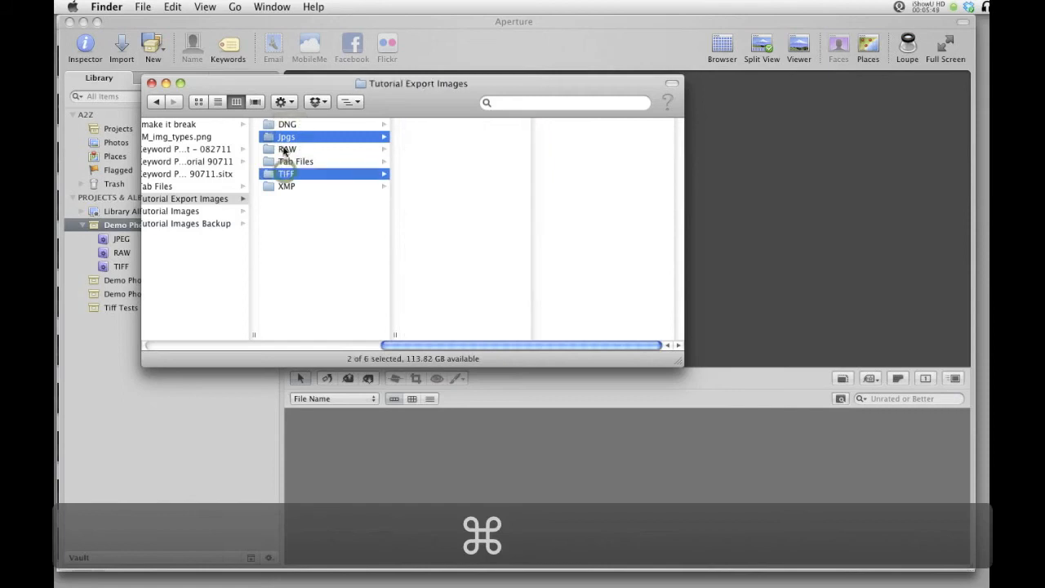
super+click(286, 149)
drag(284, 150, 104, 232)
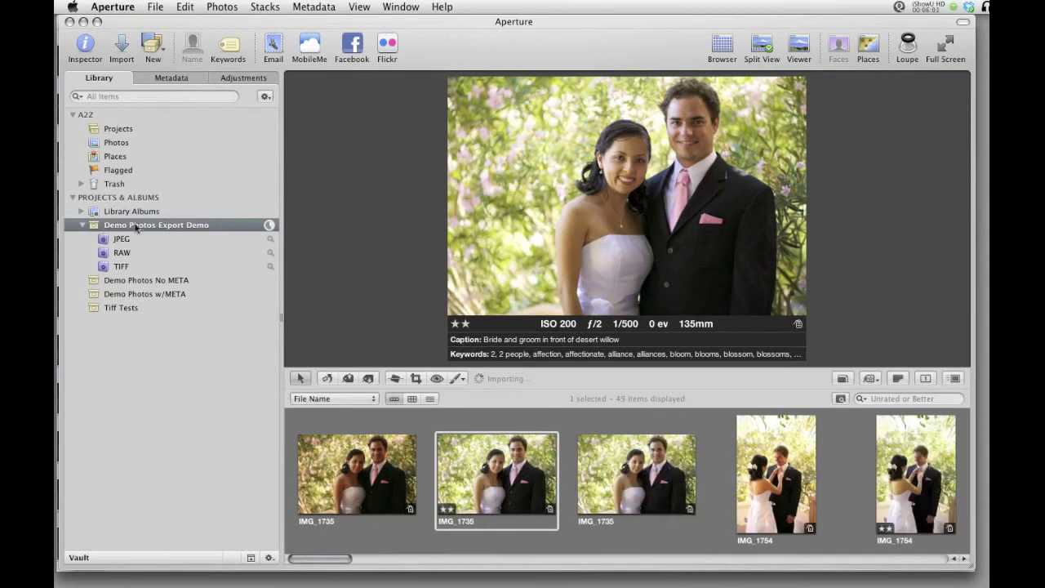
- Read the caption and keywords of IMG_1735 in the JPEG smart album of Demo Photos Export Demo
click(129, 241)
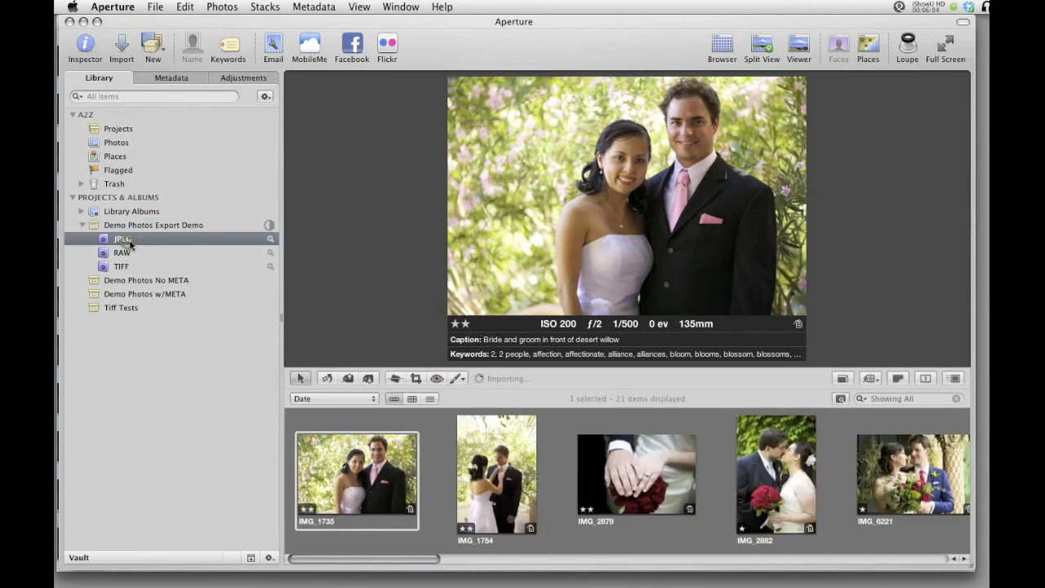
click(173, 78)
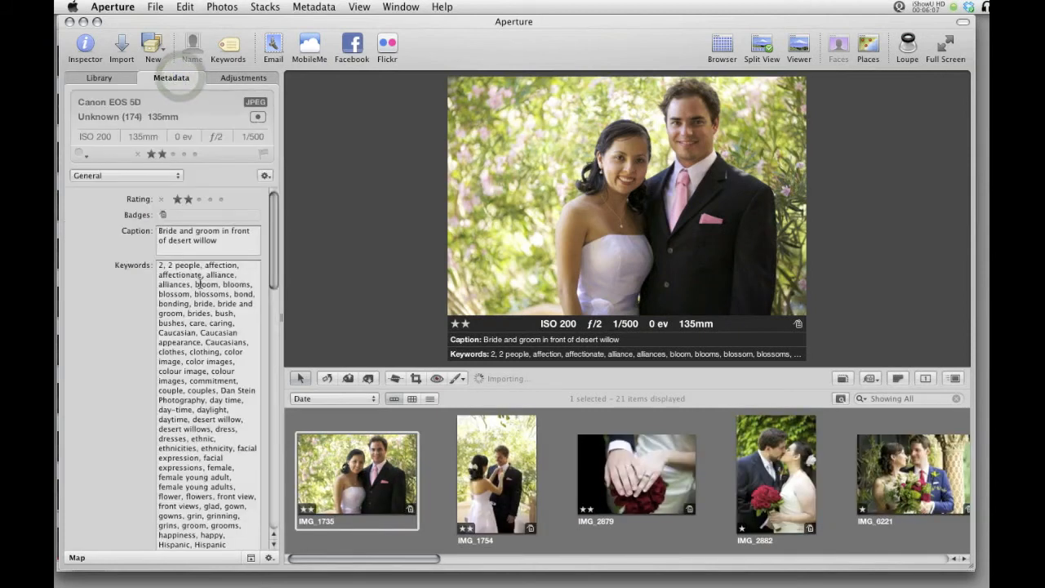
scroll(200, 285, down, 5)
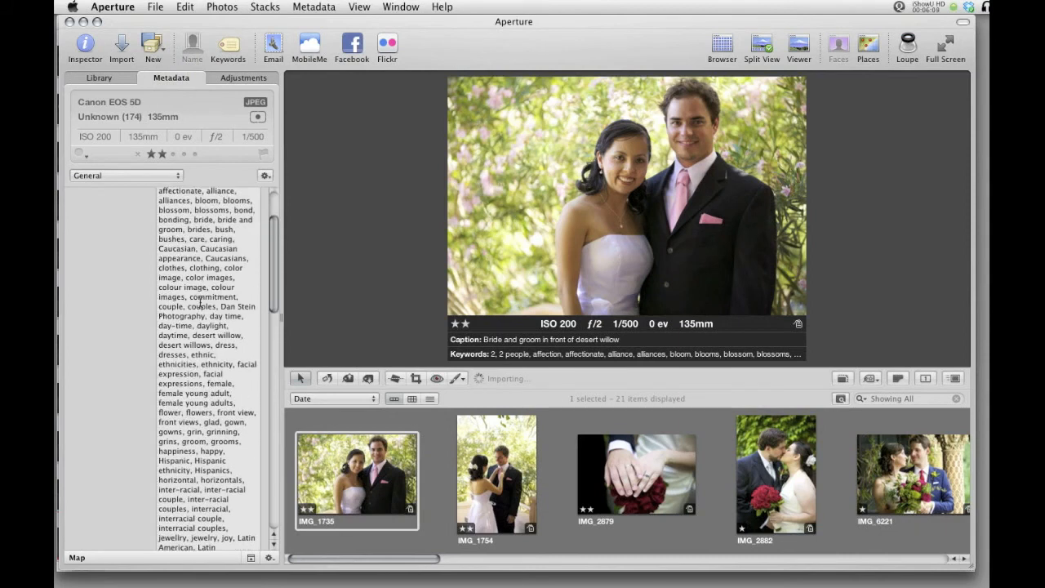
scroll(200, 304, up, 5)
- Switch to TextMate, move the JPG_Test.tab window beside Aperture's metadata to compare the keywords, then hide TextMate
key(super+Tab)
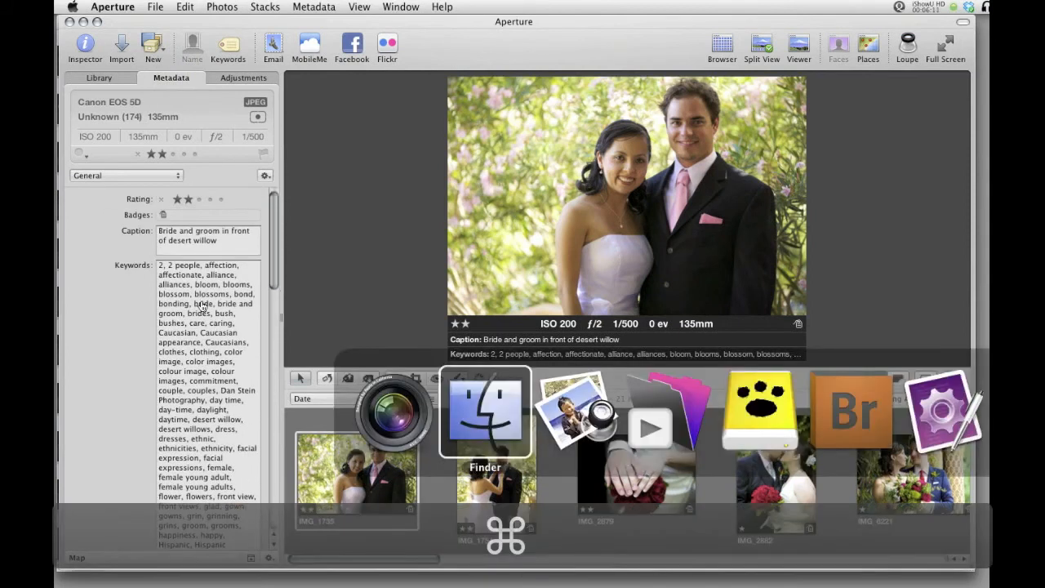
key(super+Tab)
key(super+Tab)
key(super+Tab)
key(super+Tab)
key(super+Tab)
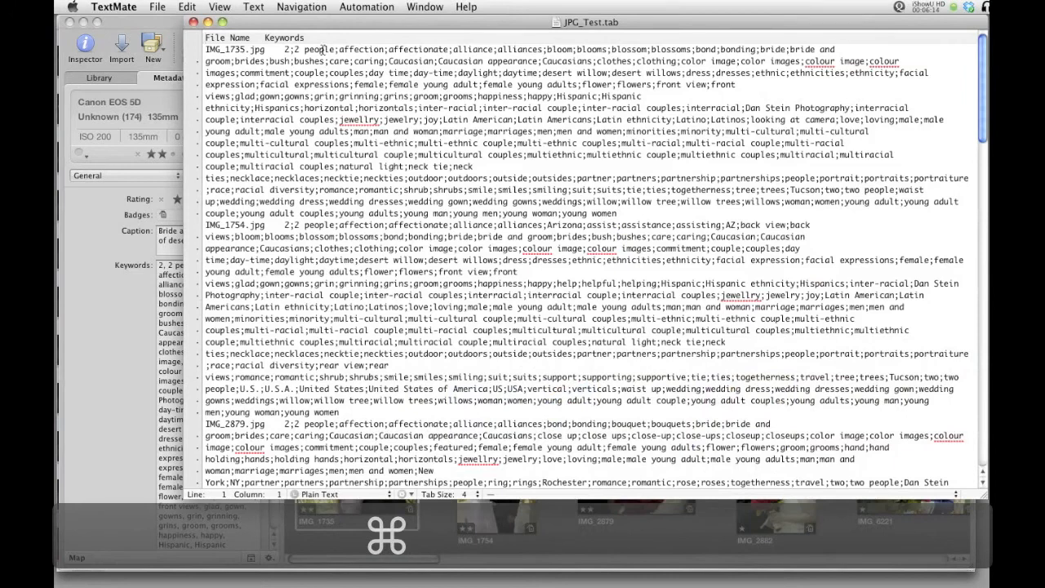
drag(324, 27, 423, 74)
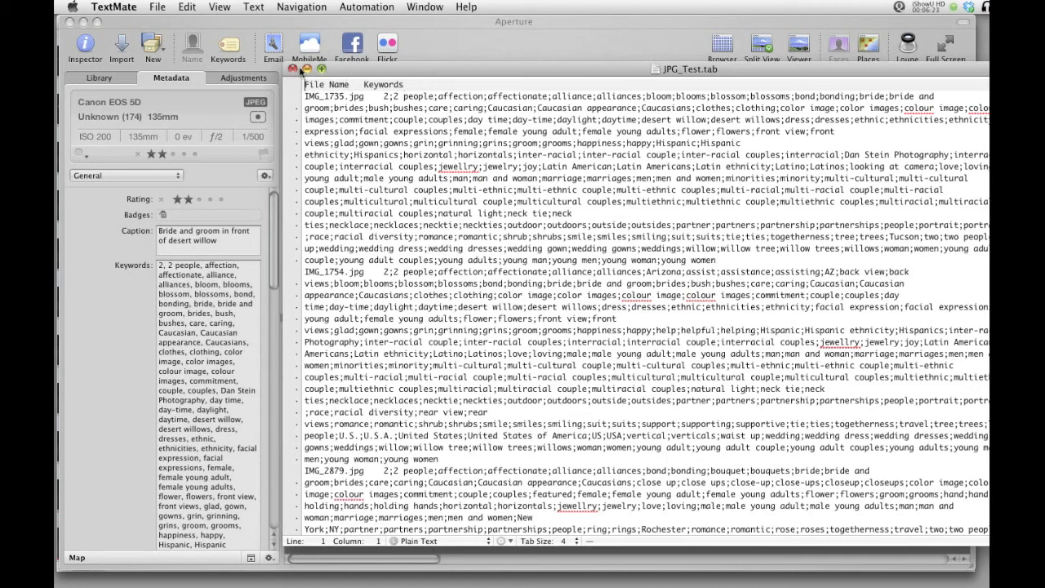
key(super+h)
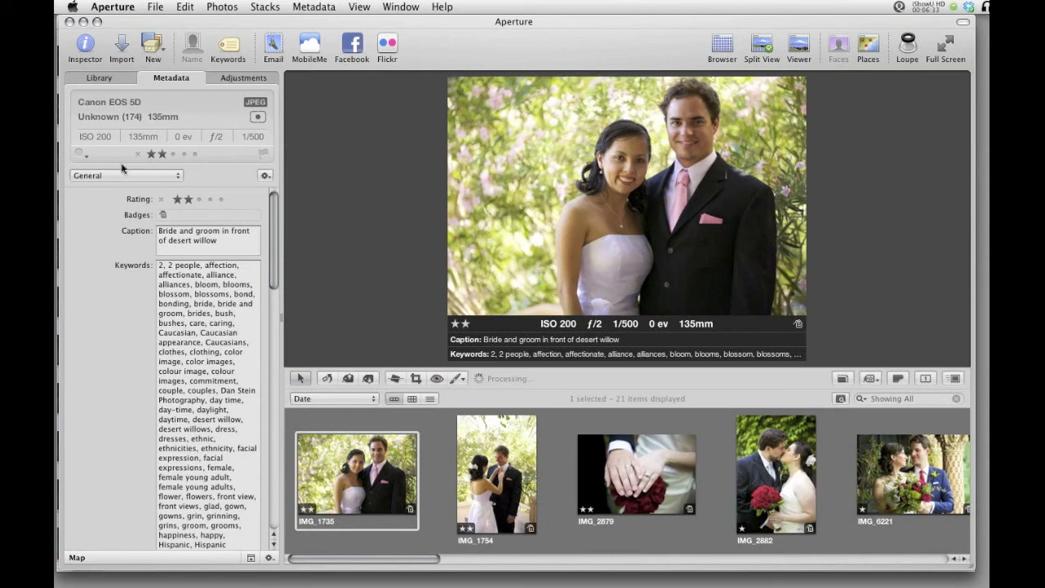
- Open the RAW smart album in Aperture and inspect the caption and keywords of its IMG_1735
click(109, 80)
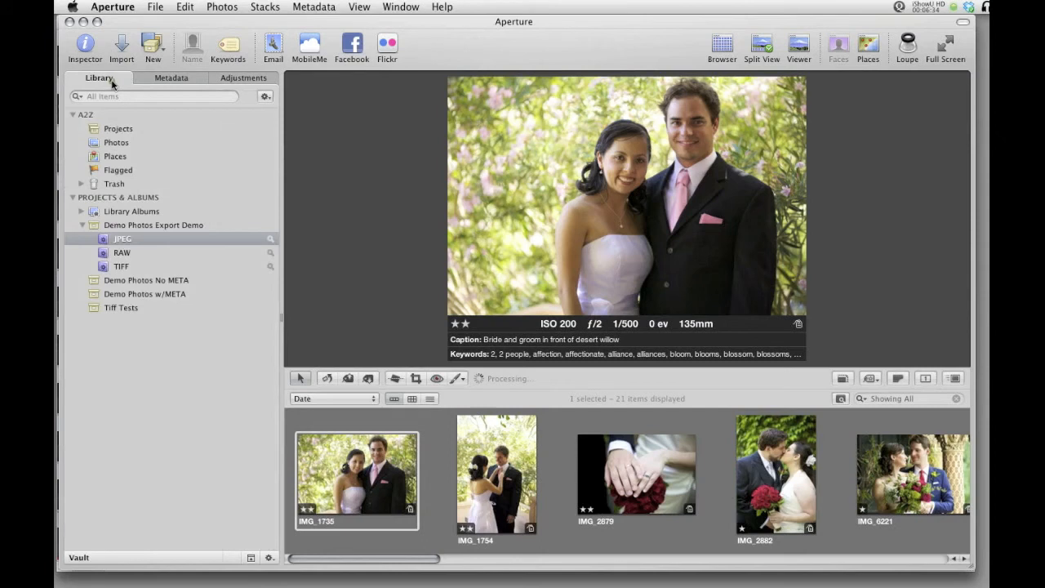
click(152, 255)
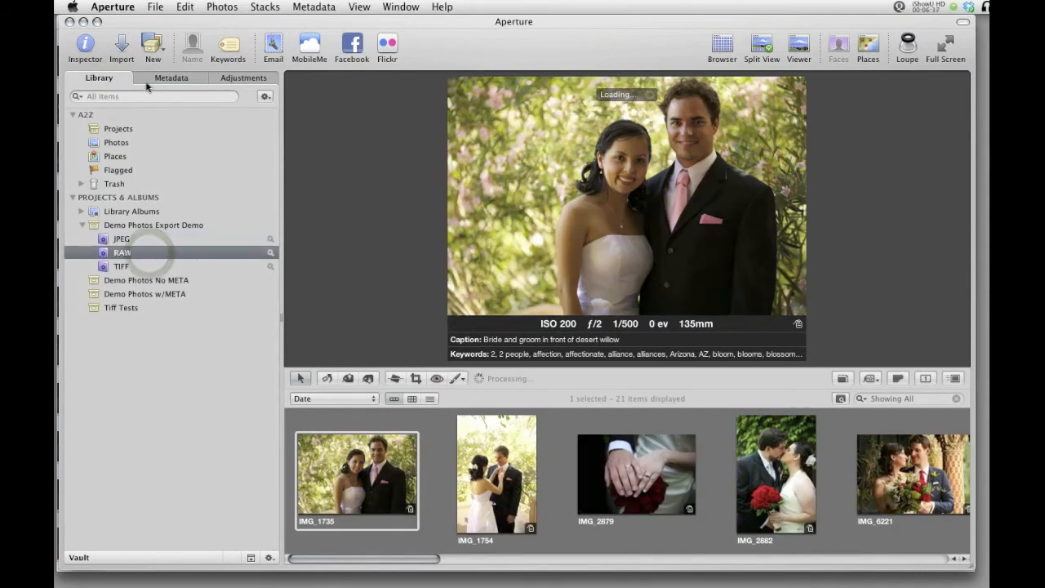
click(147, 82)
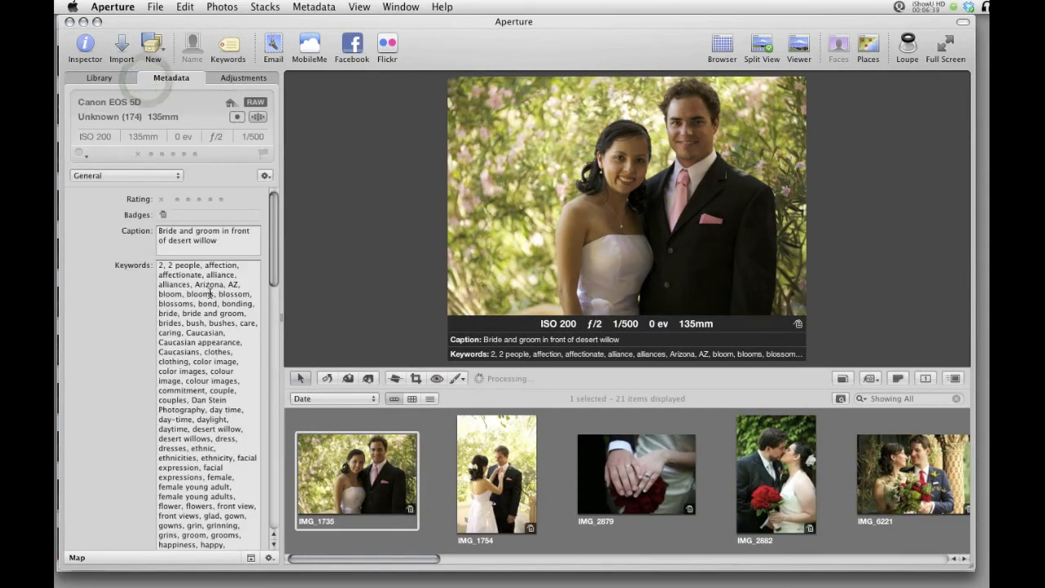
drag(410, 559, 375, 561)
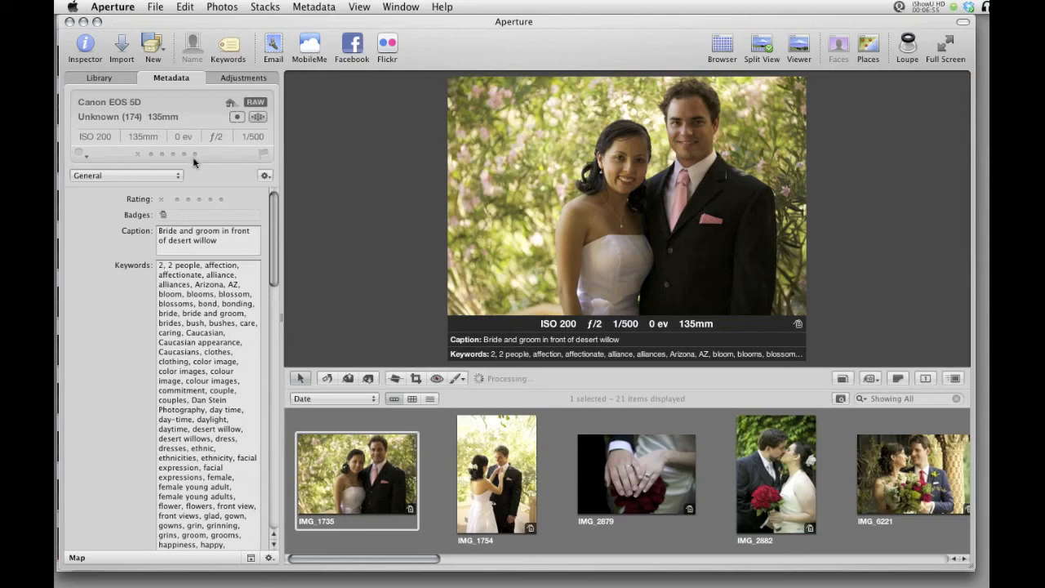
- Open the TIFF smart album and inspect the caption and keywords of its IMG_1735
click(118, 80)
click(169, 267)
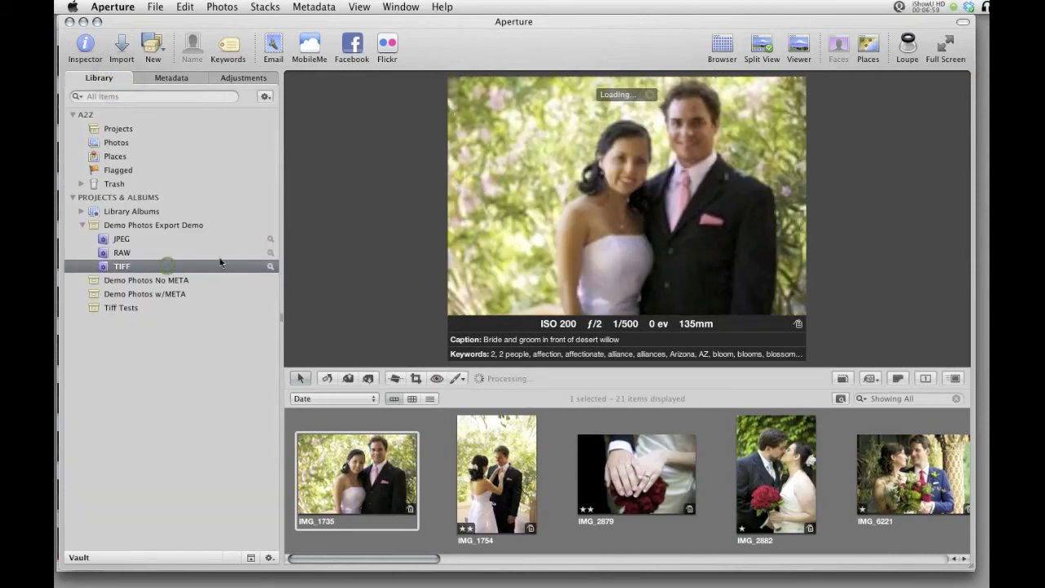
click(185, 85)
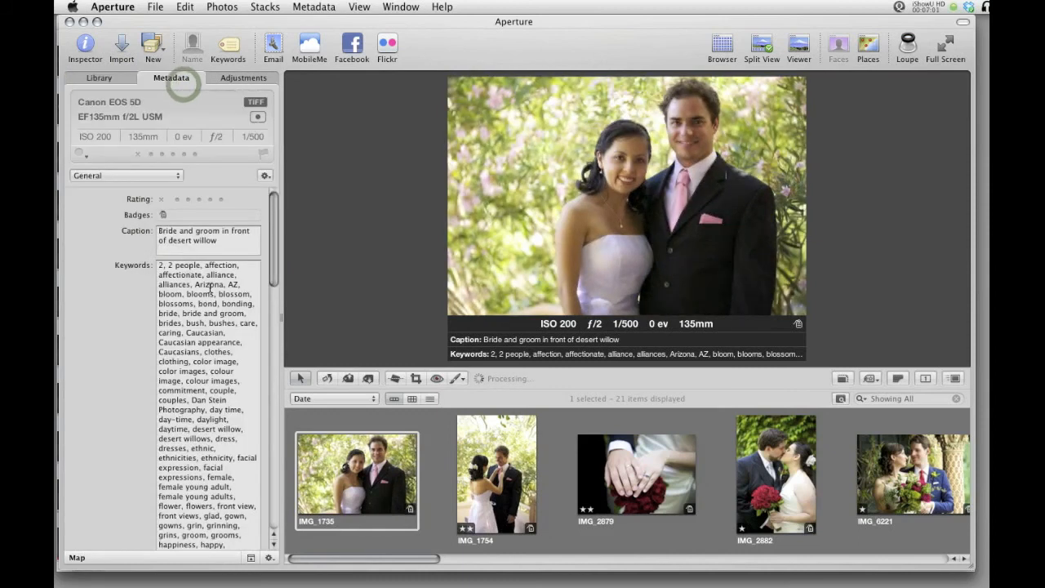
mouse_move(406, 560)
mouse_down()
mouse_move(504, 576)
mouse_move(691, 568)
mouse_move(819, 545)
mouse_move(402, 539)
mouse_up()
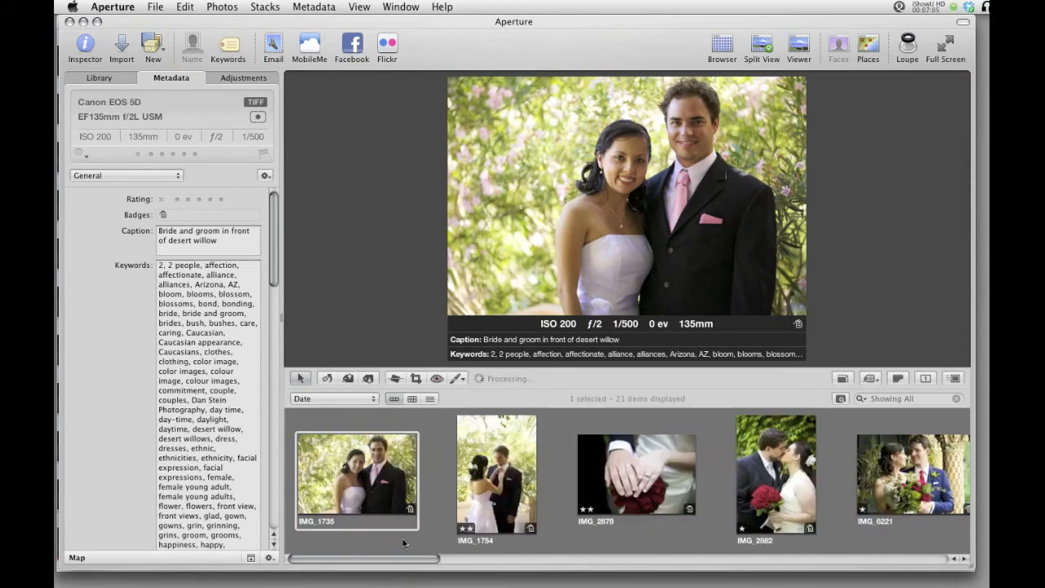